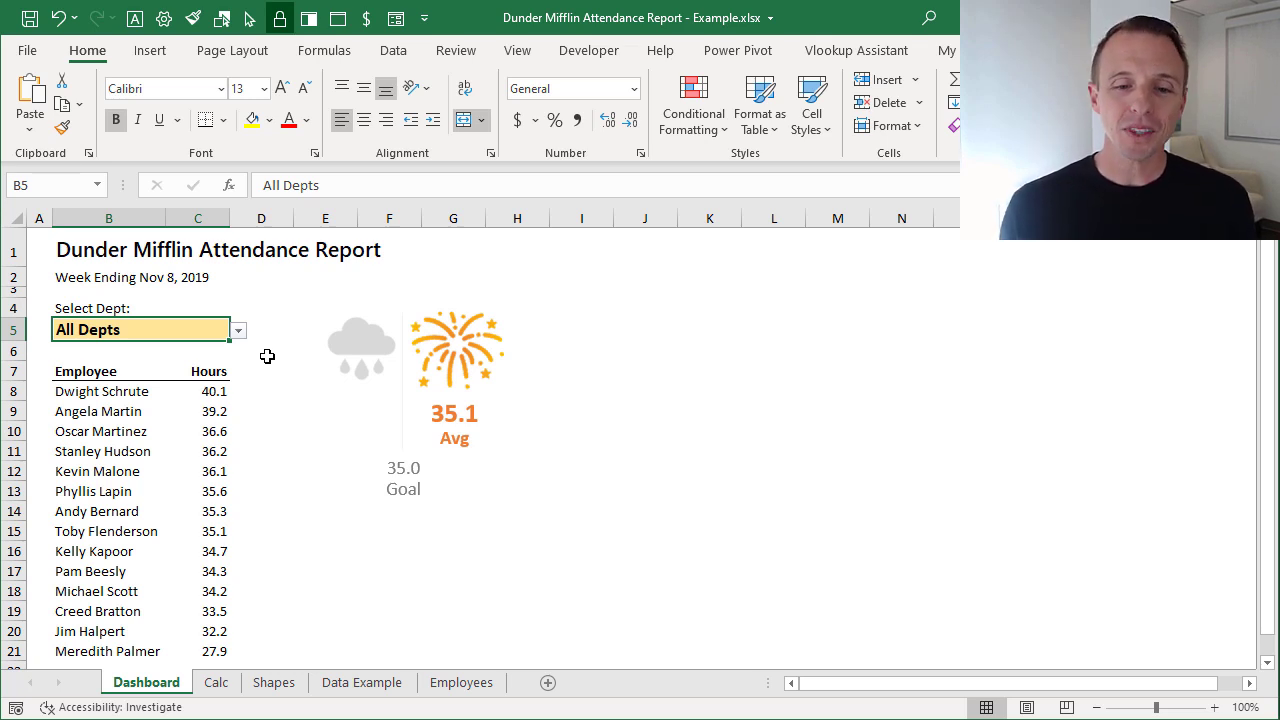
Expand the grouped columns on the Data Example sheet and inspect the first In/Out and Duration 2 formulas.
click(344, 682)
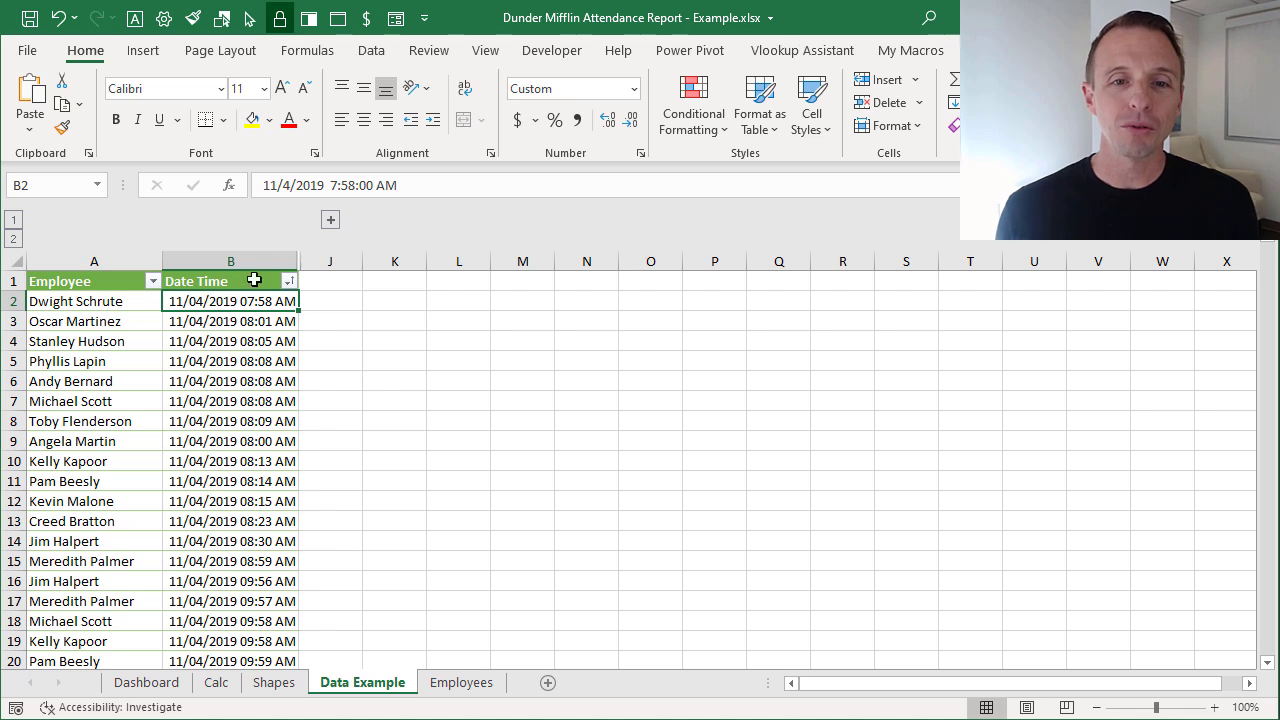
click(331, 220)
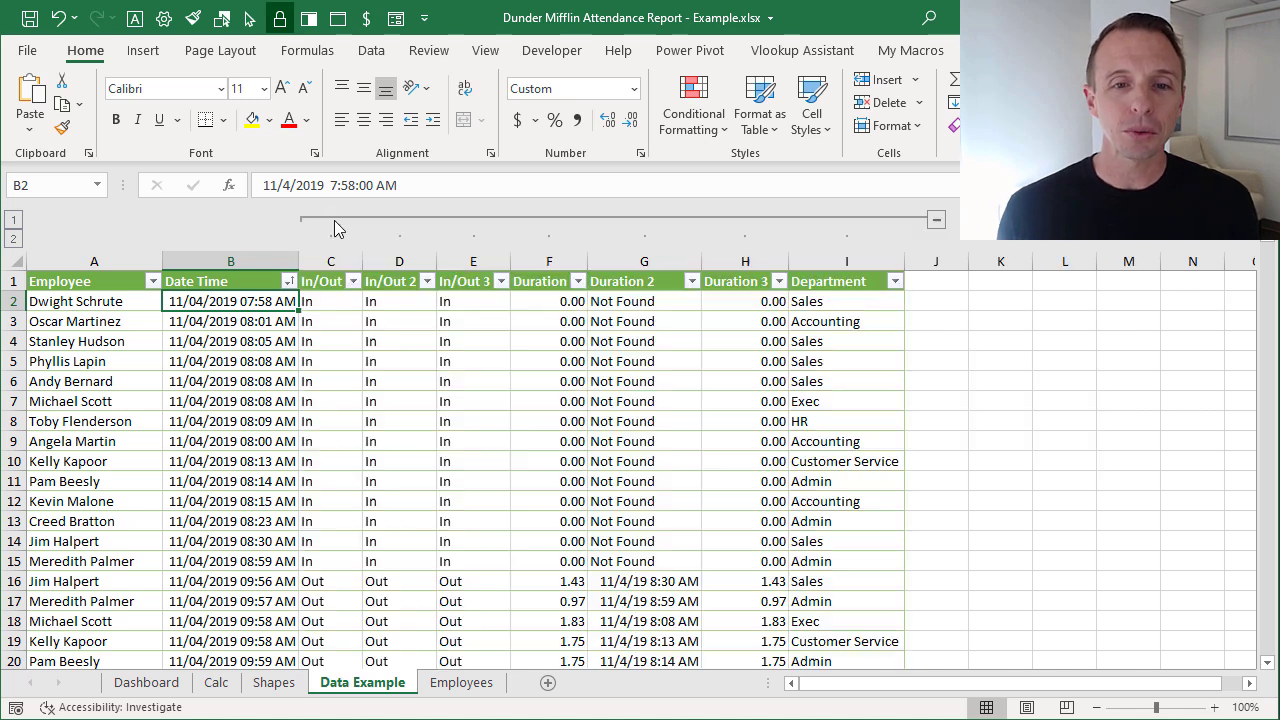
click(331, 300)
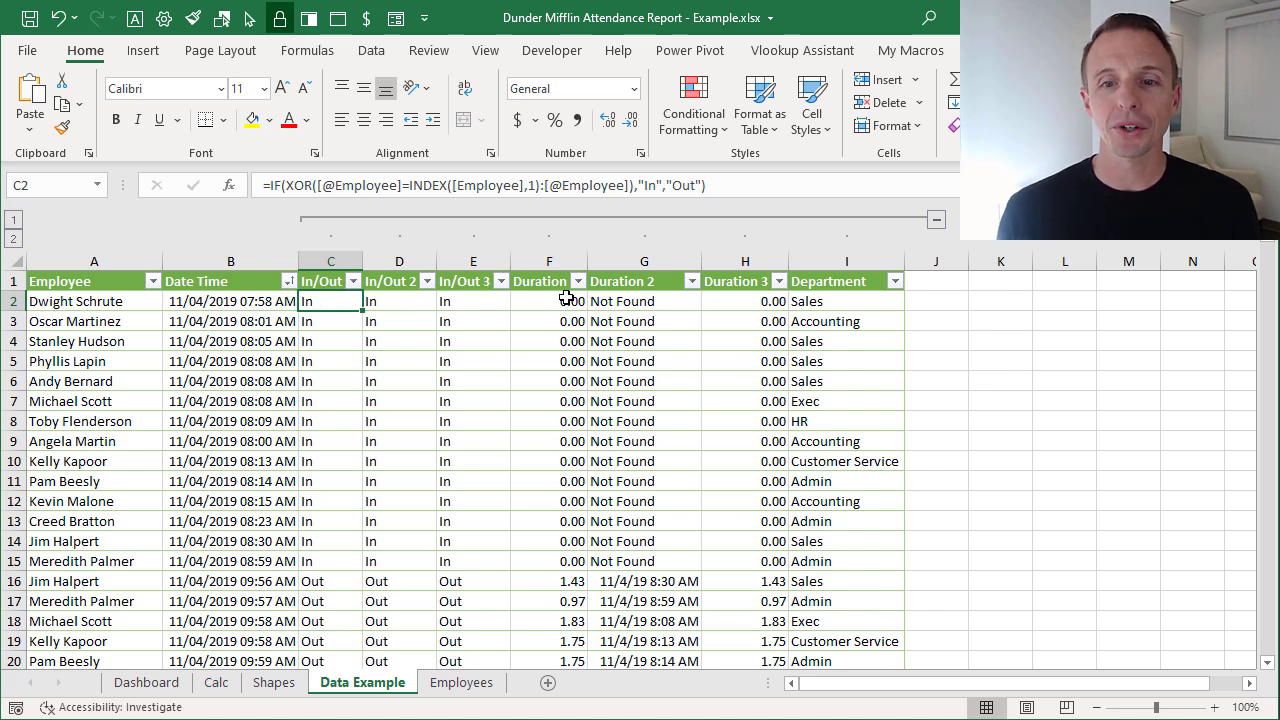
click(613, 298)
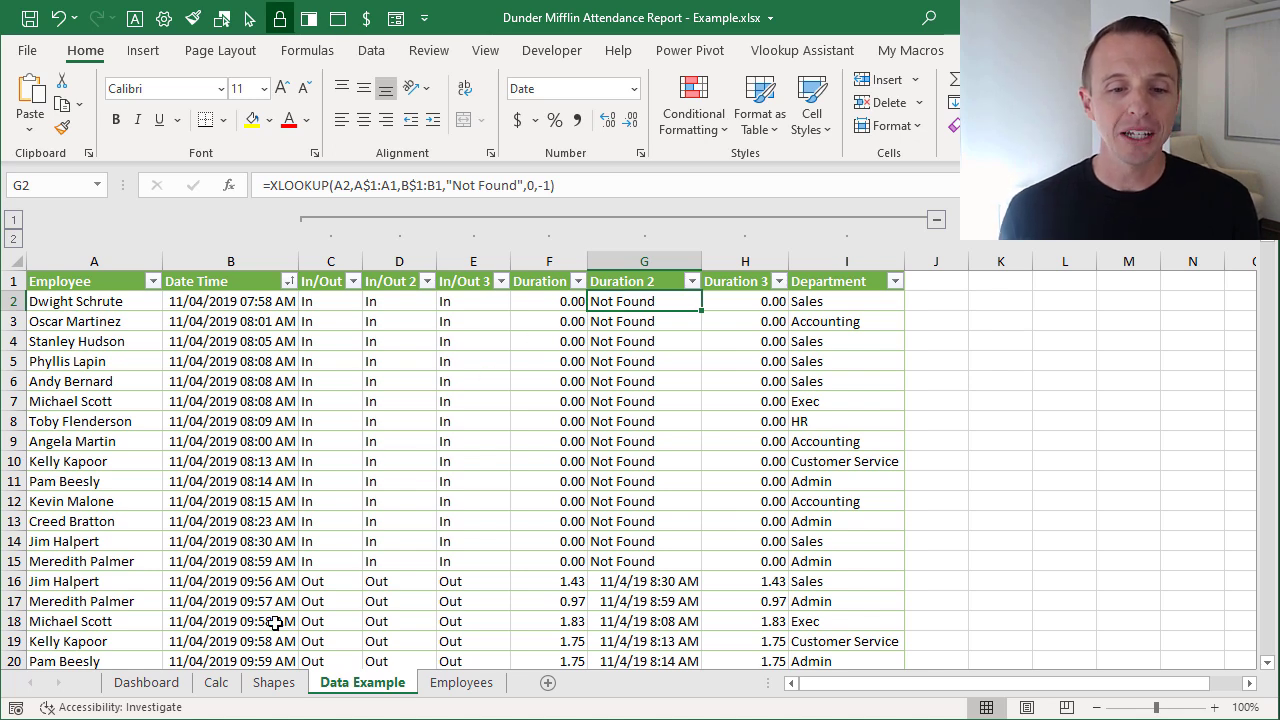
Inspect the first Unique Employees formula on the Calc sheet and view the icons on the Shapes sheet.
click(216, 683)
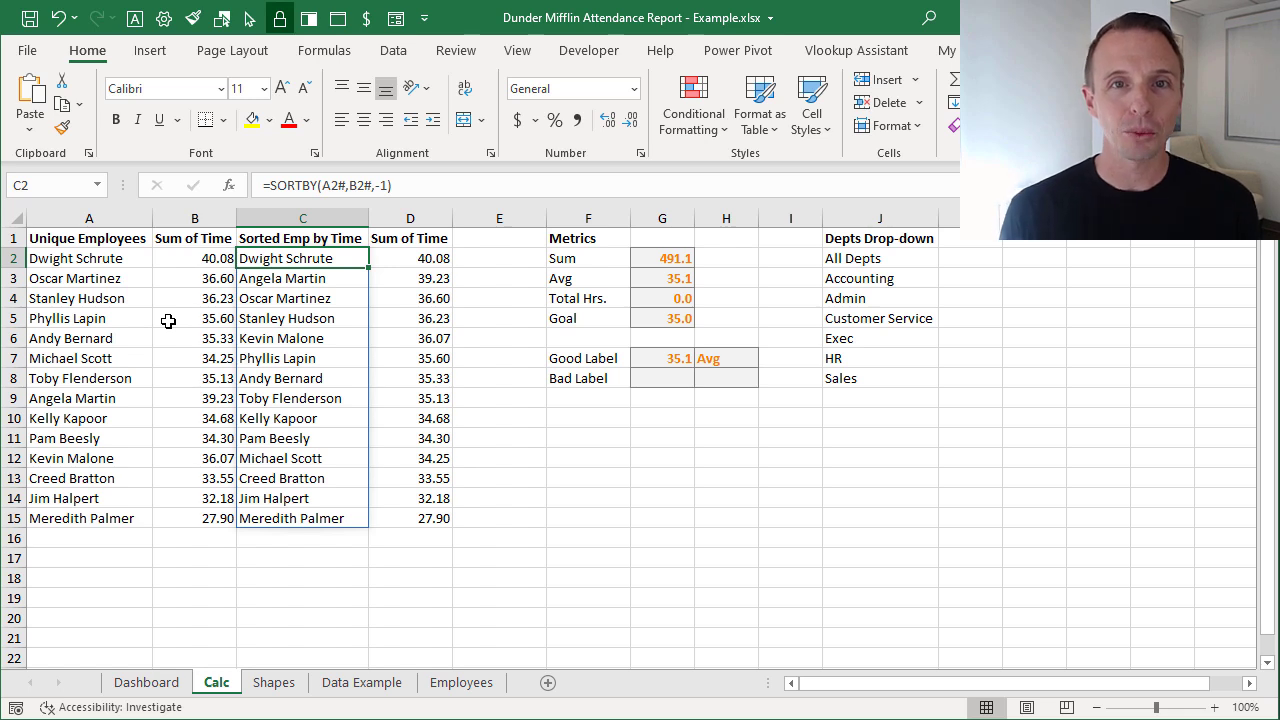
click(131, 260)
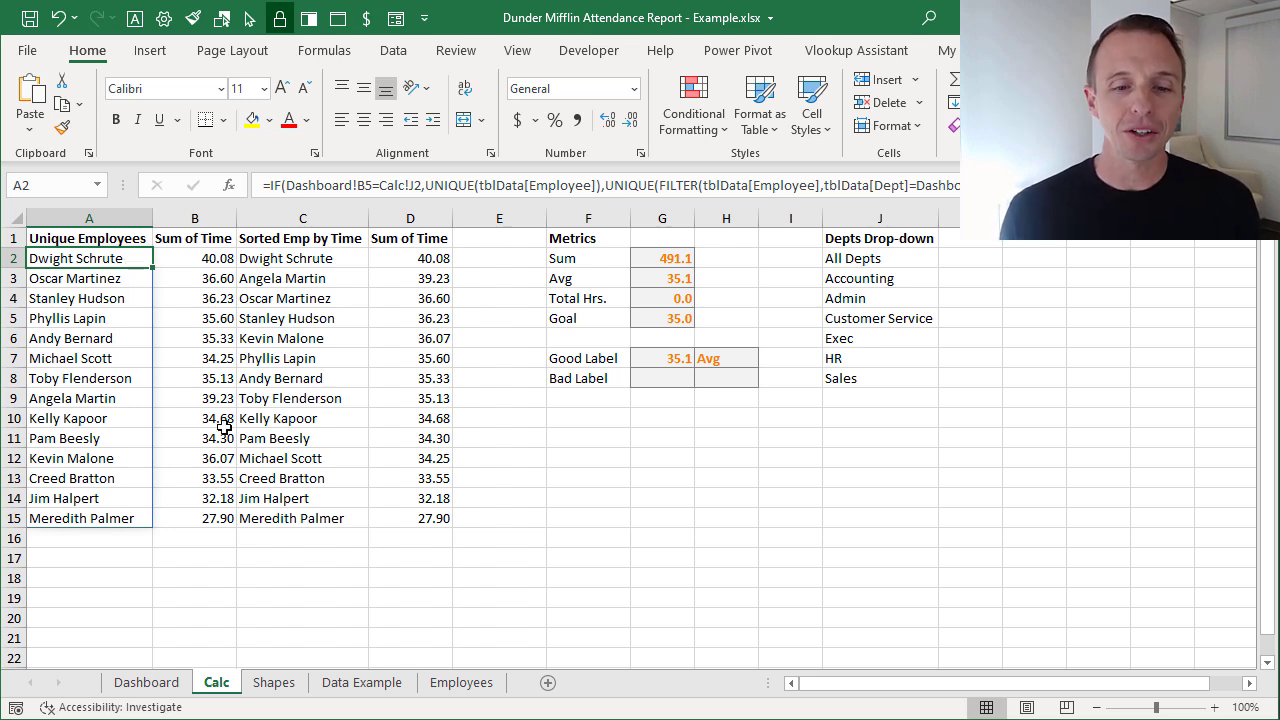
click(276, 684)
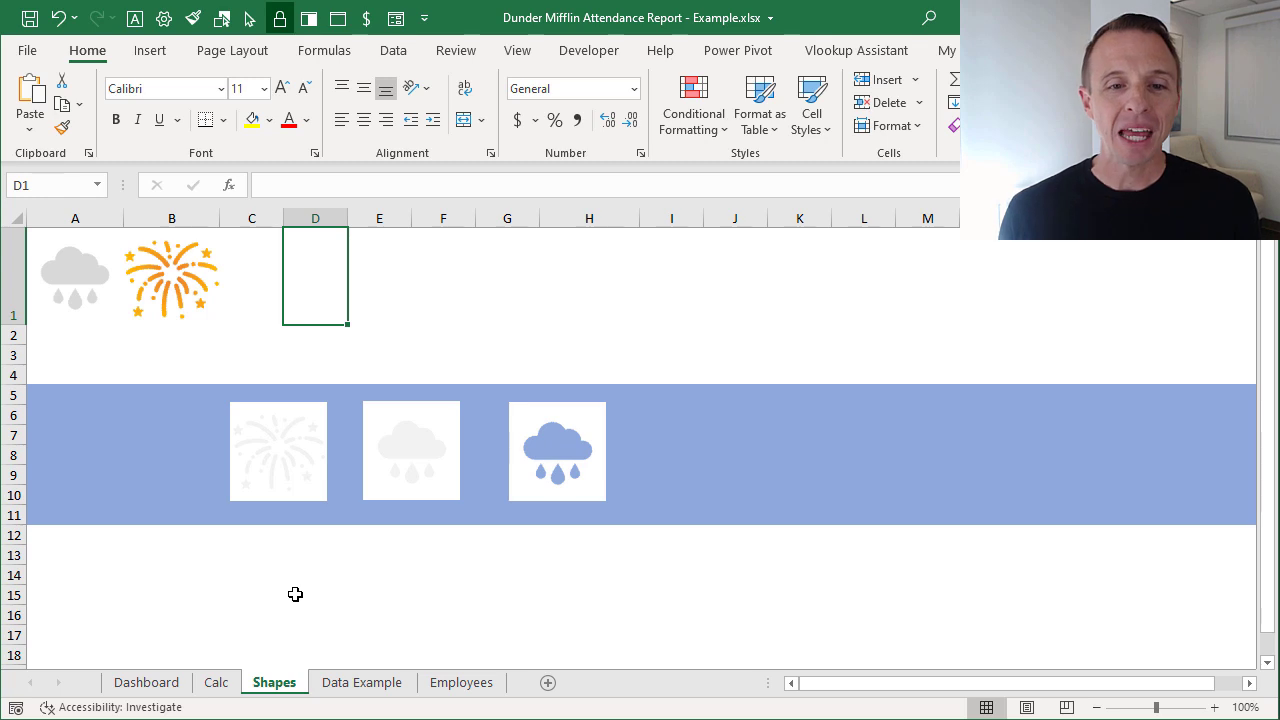
Return to the Dashboard sheet and view the available department choices in B5 without changing the selection.
click(165, 683)
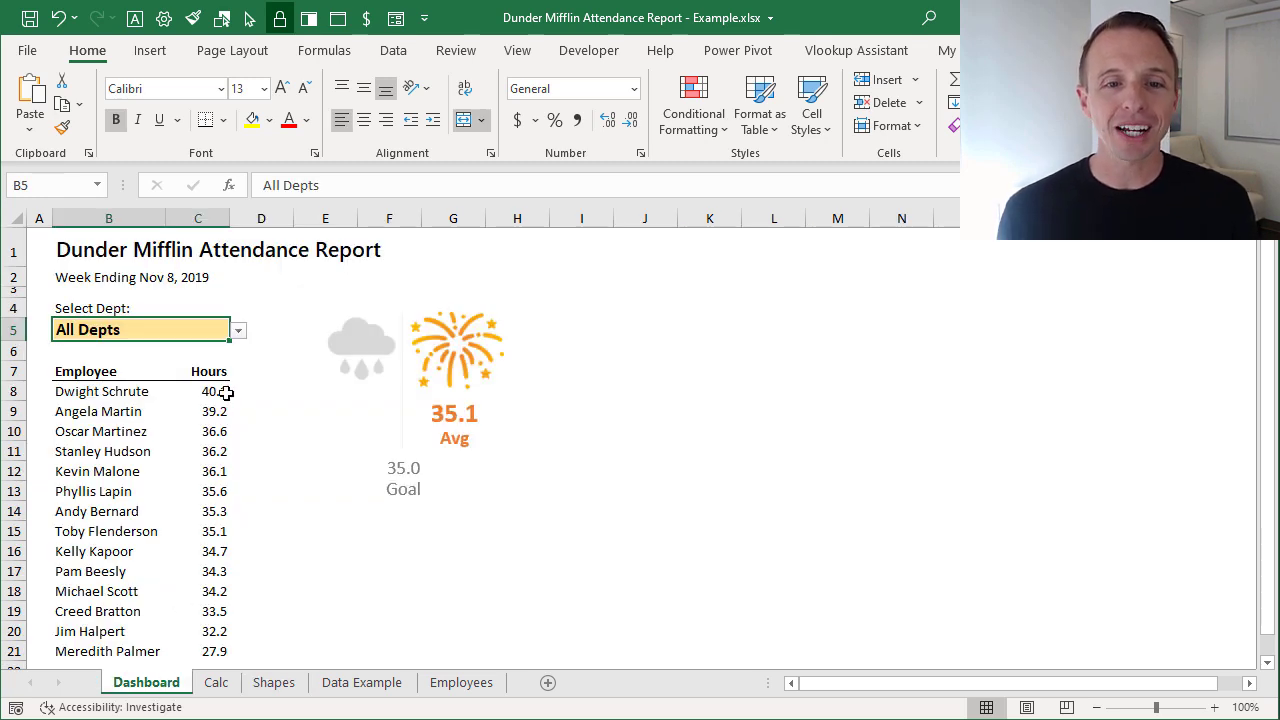
click(240, 341)
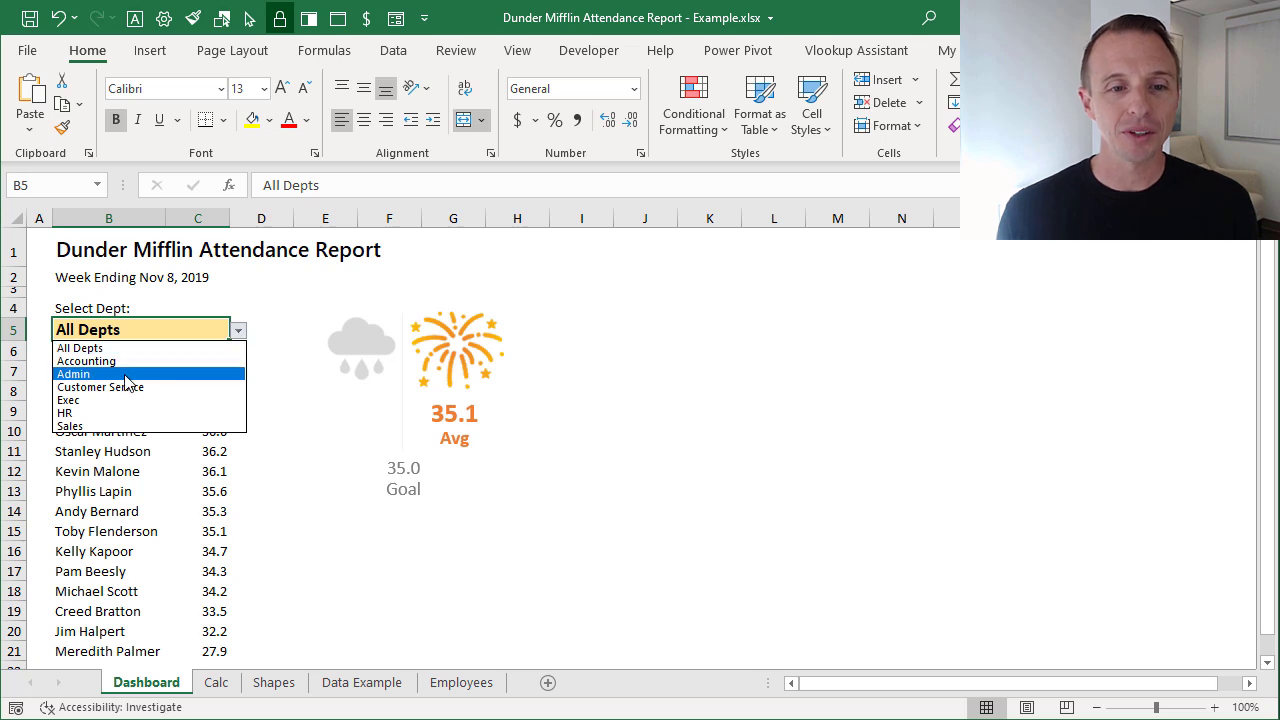
key(Escape)
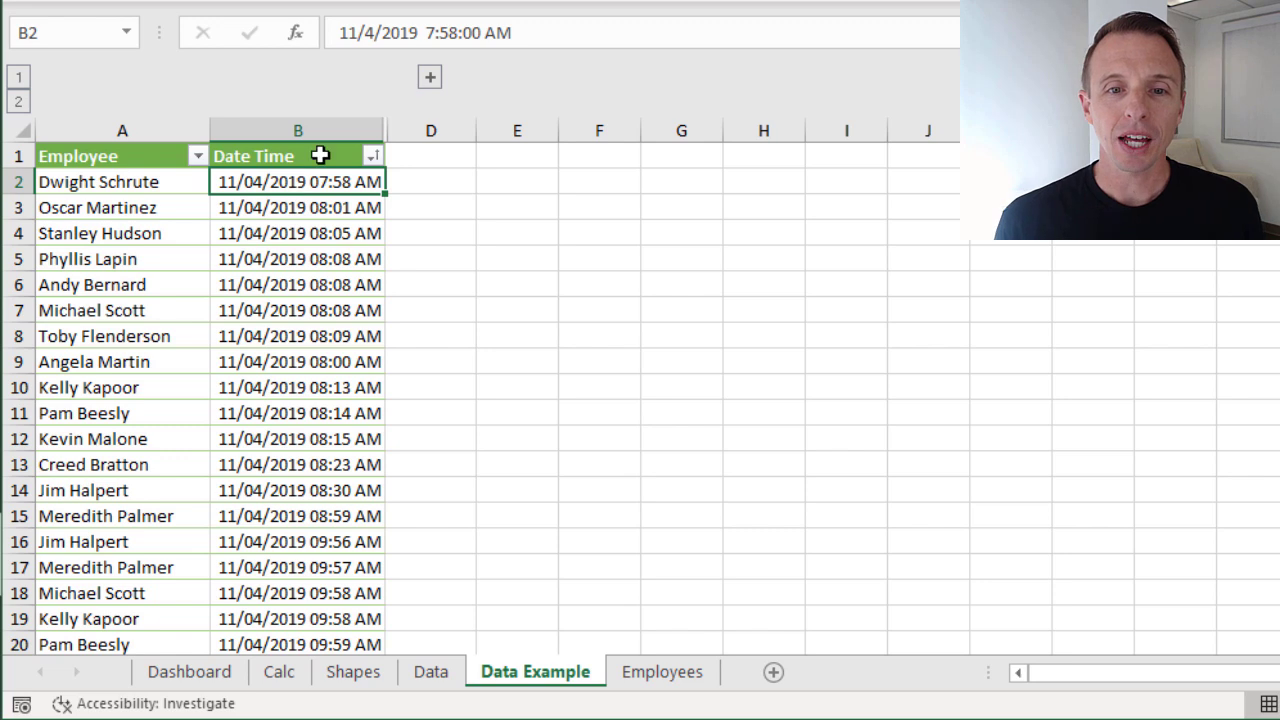
Expand the grouped column on the Data Example sheet and examine the In/Out formula in C2.
click(431, 77)
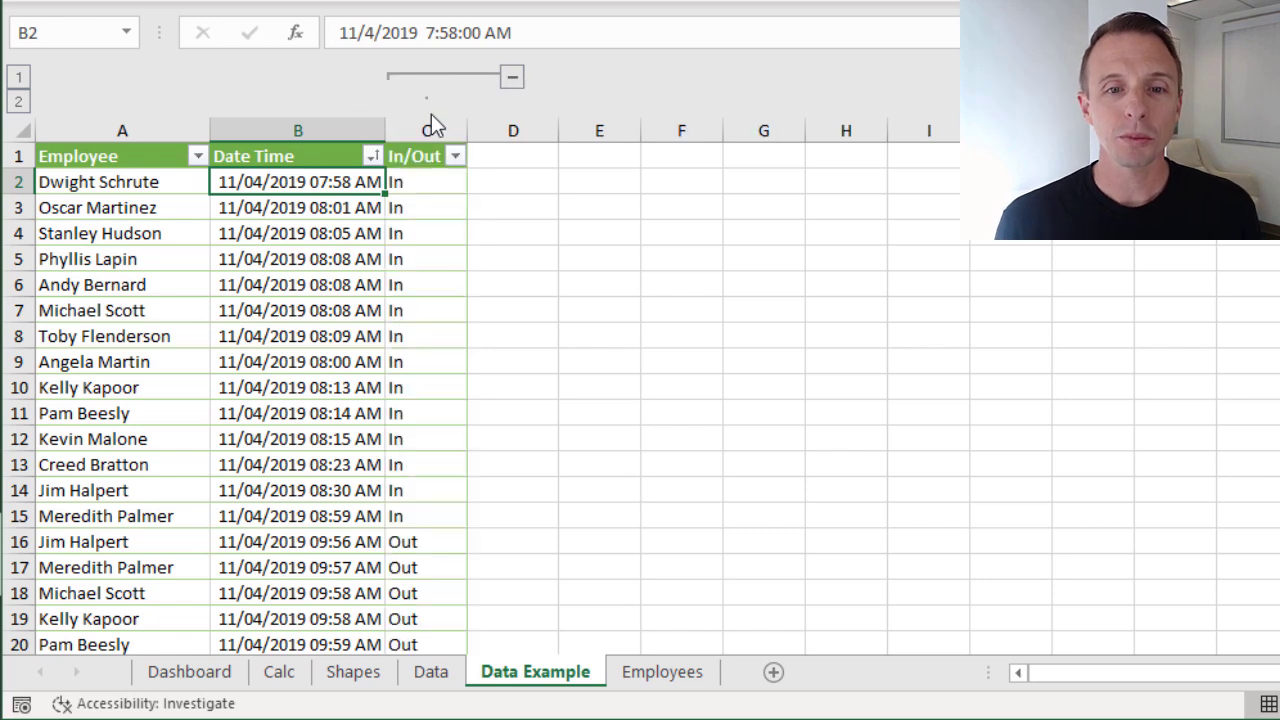
click(427, 183)
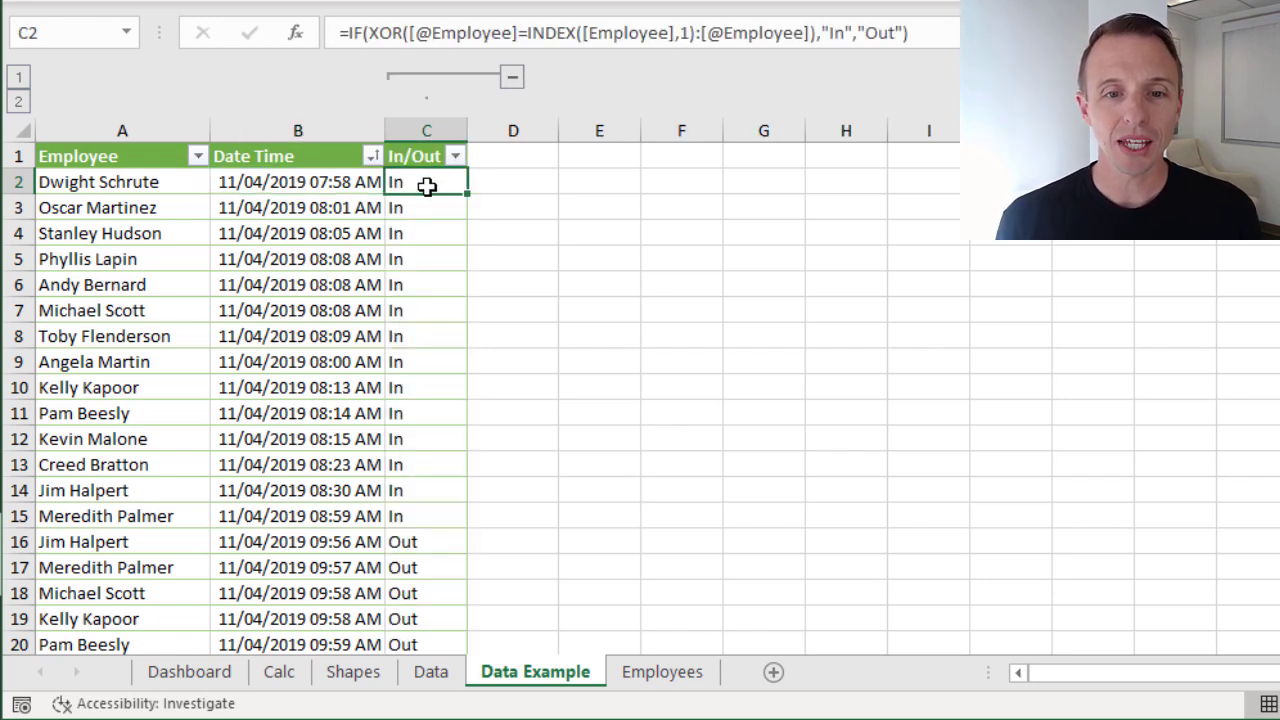
double_click(427, 183)
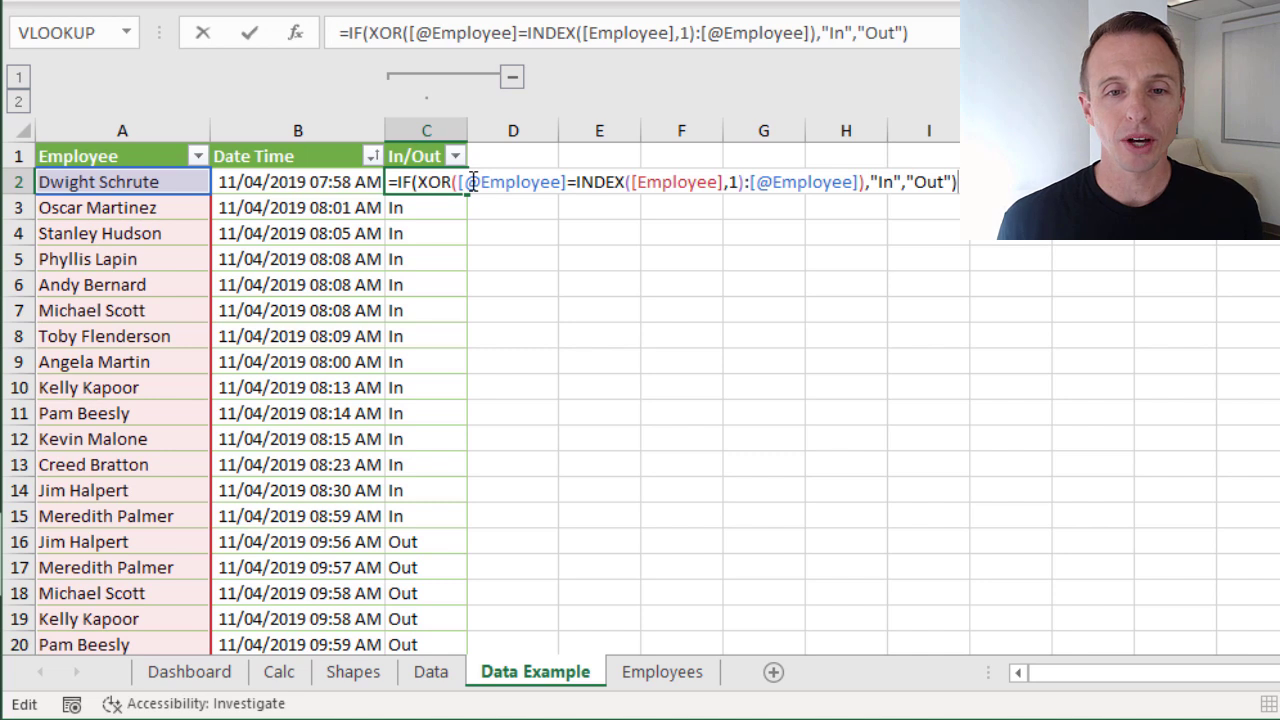
key(ctrl+Return)
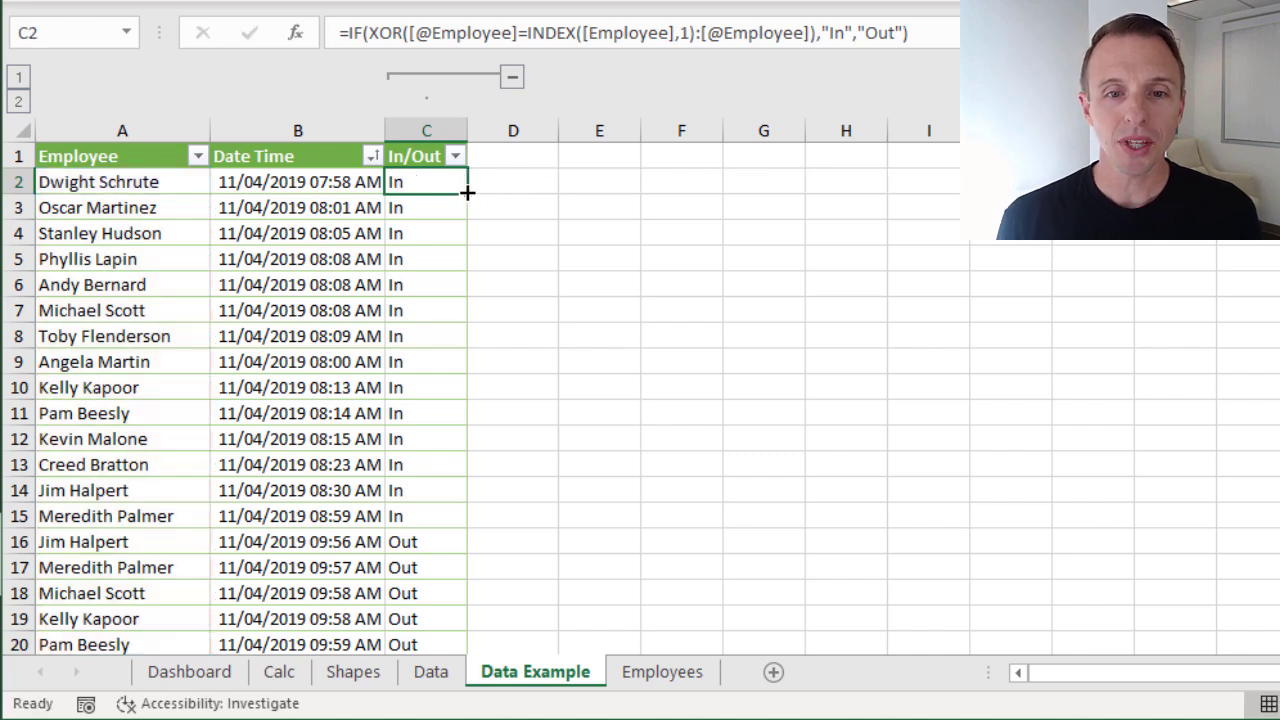
Enter the formula =XOR(a2=a$2:a2) in D2, beside the table's In/Out column.
click(503, 183)
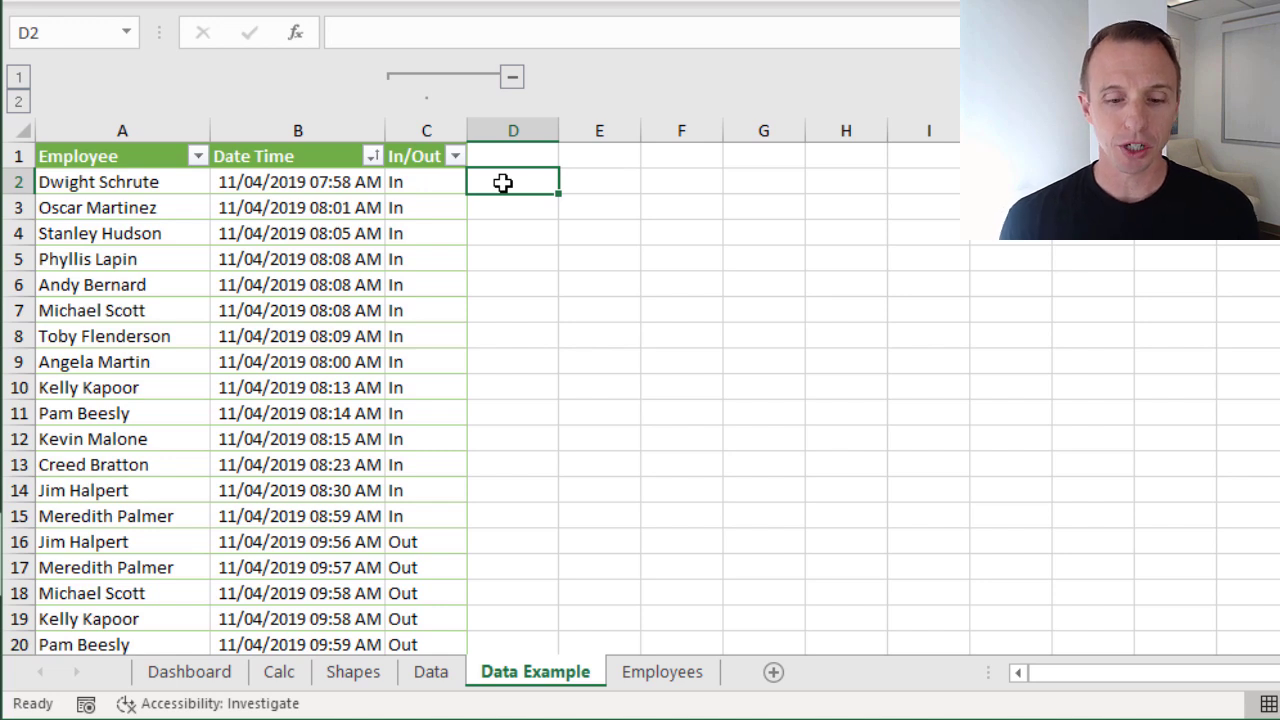
text(=xor)
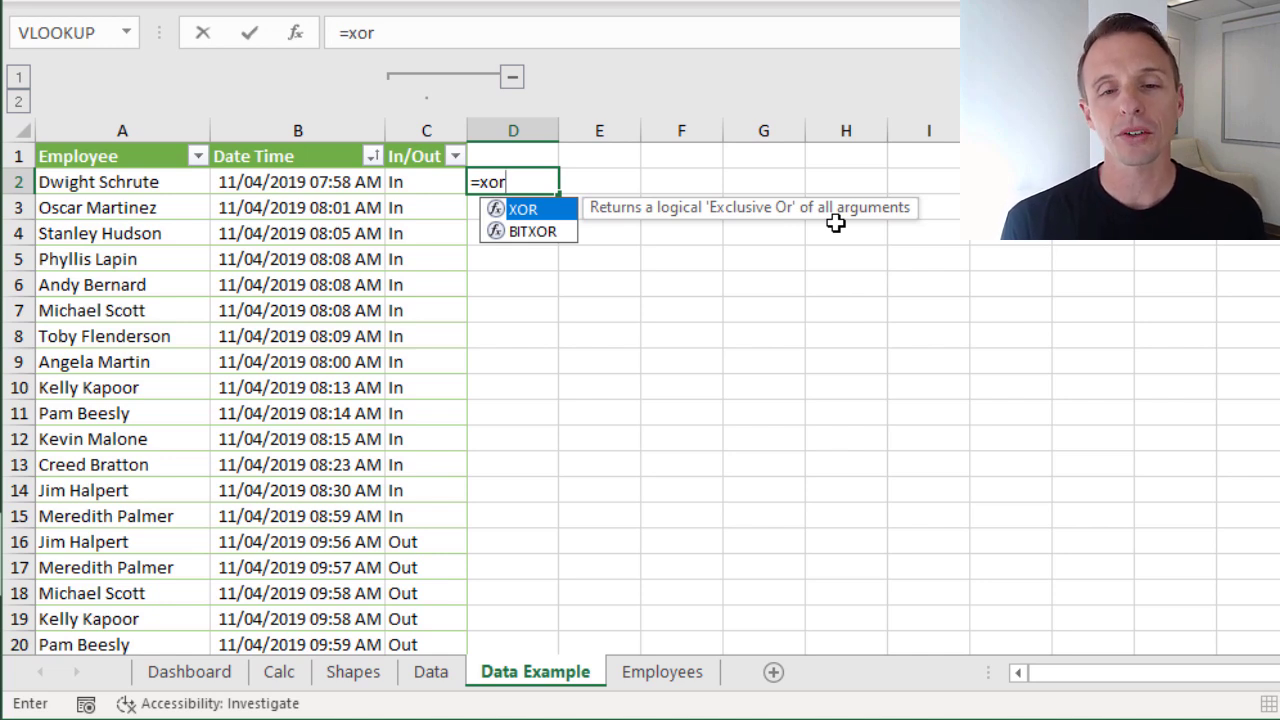
key(Tab)
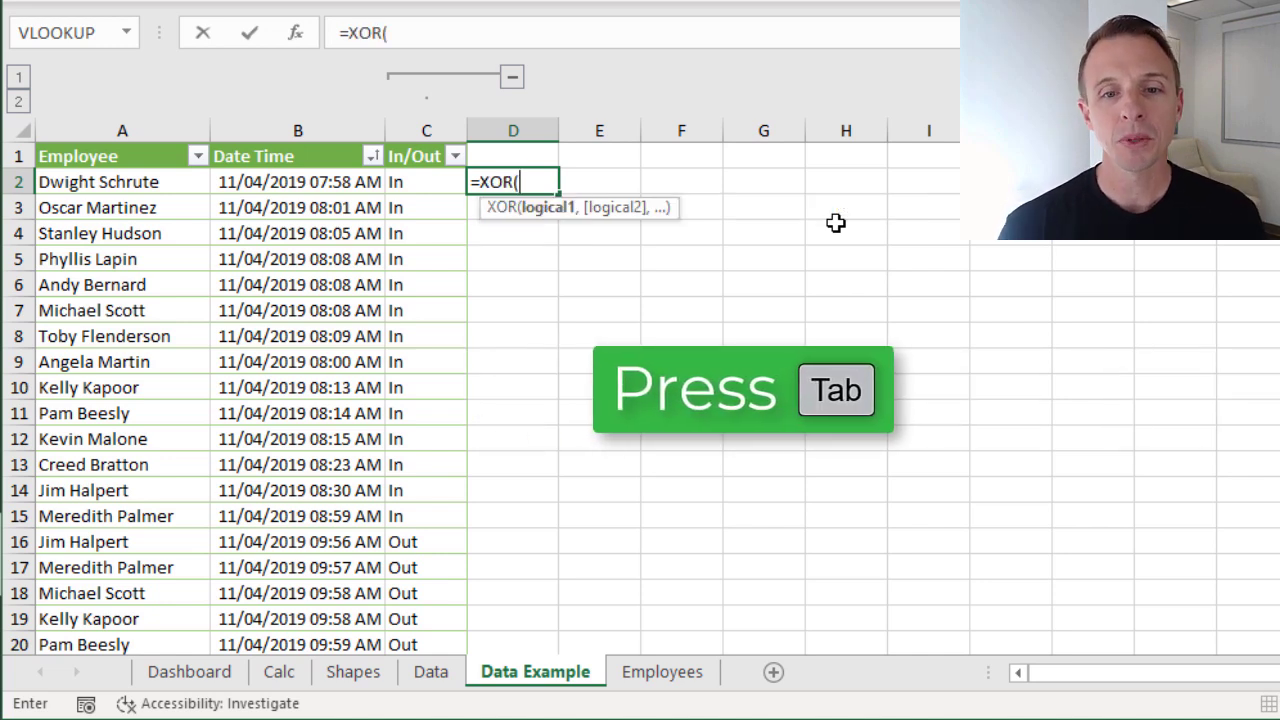
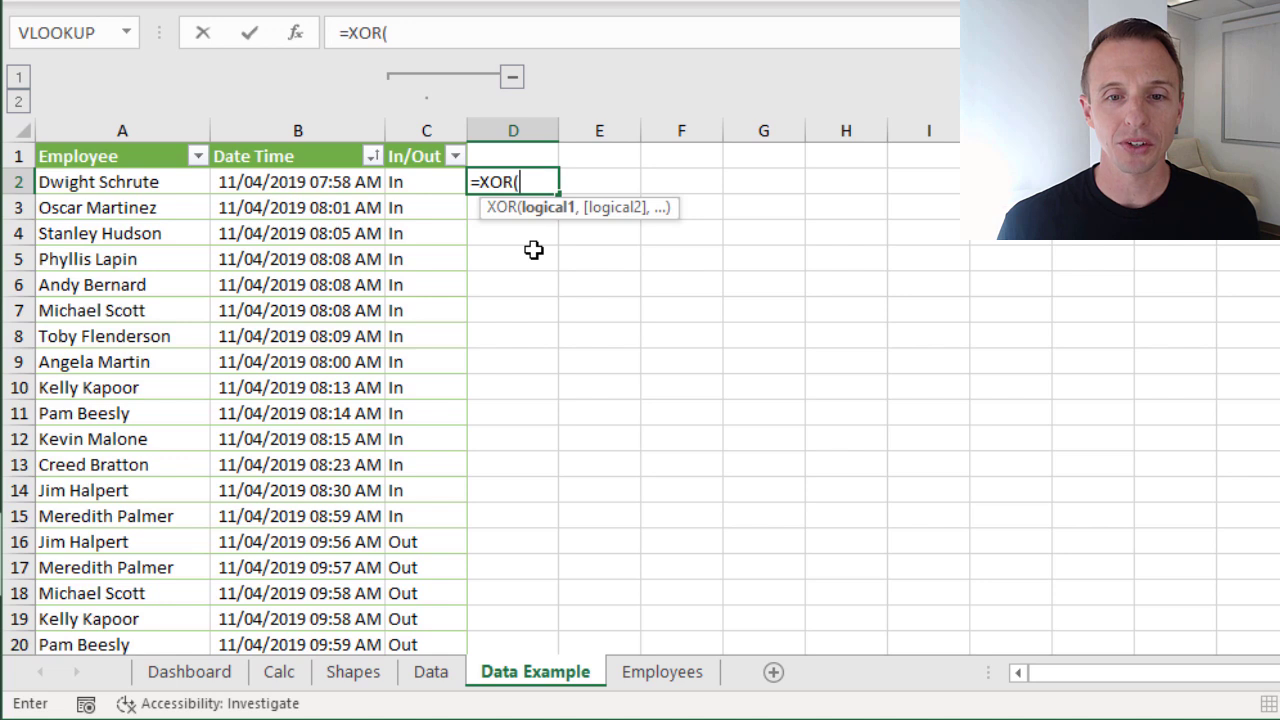
text(a2)
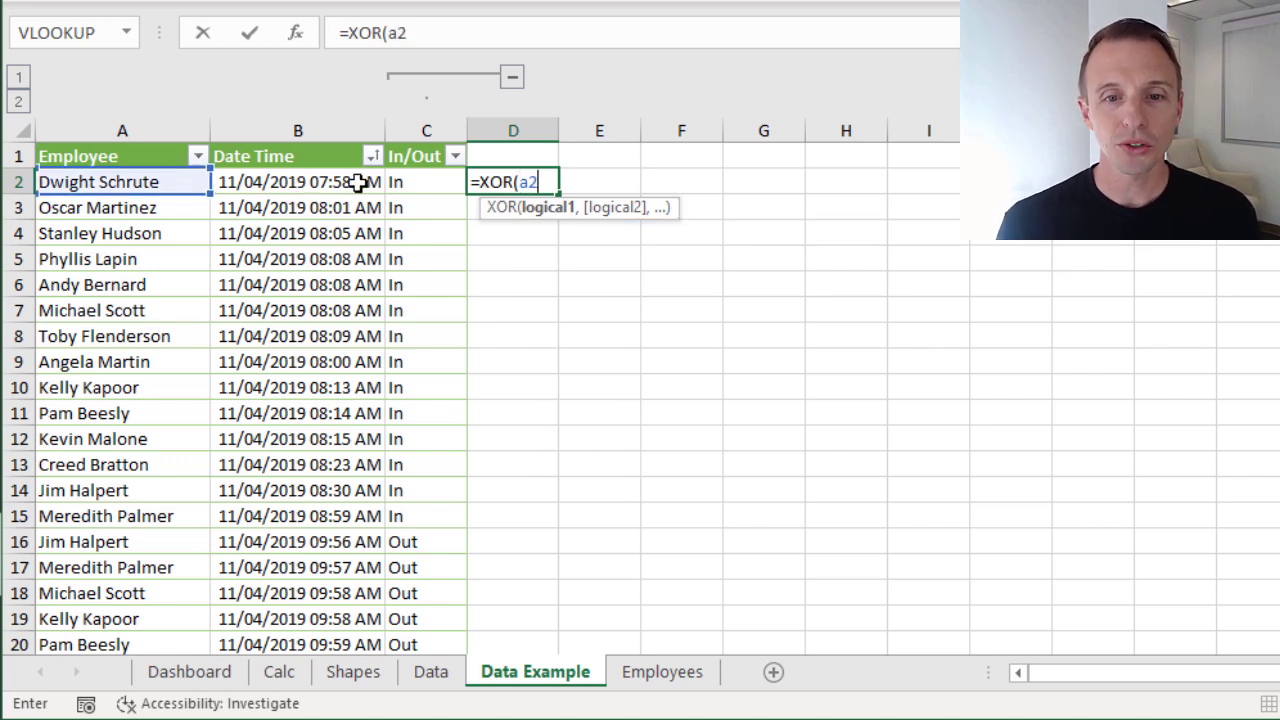
text(=)
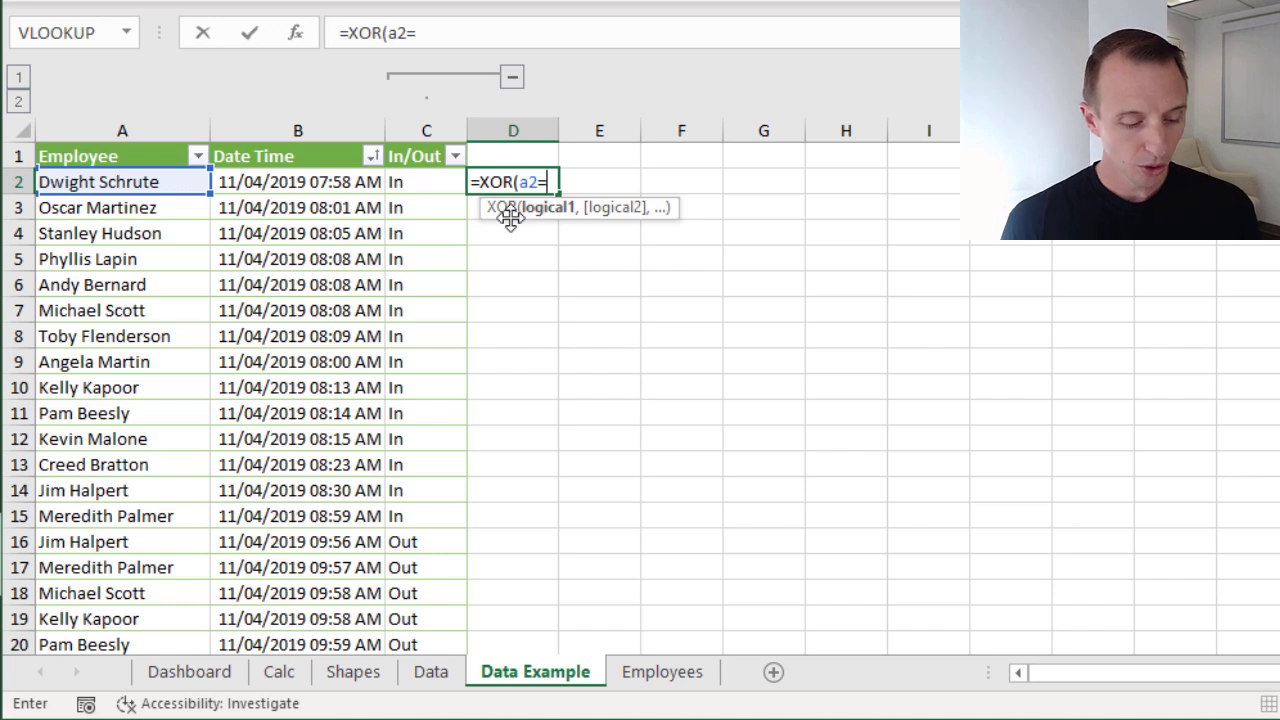
text(a2:a2)
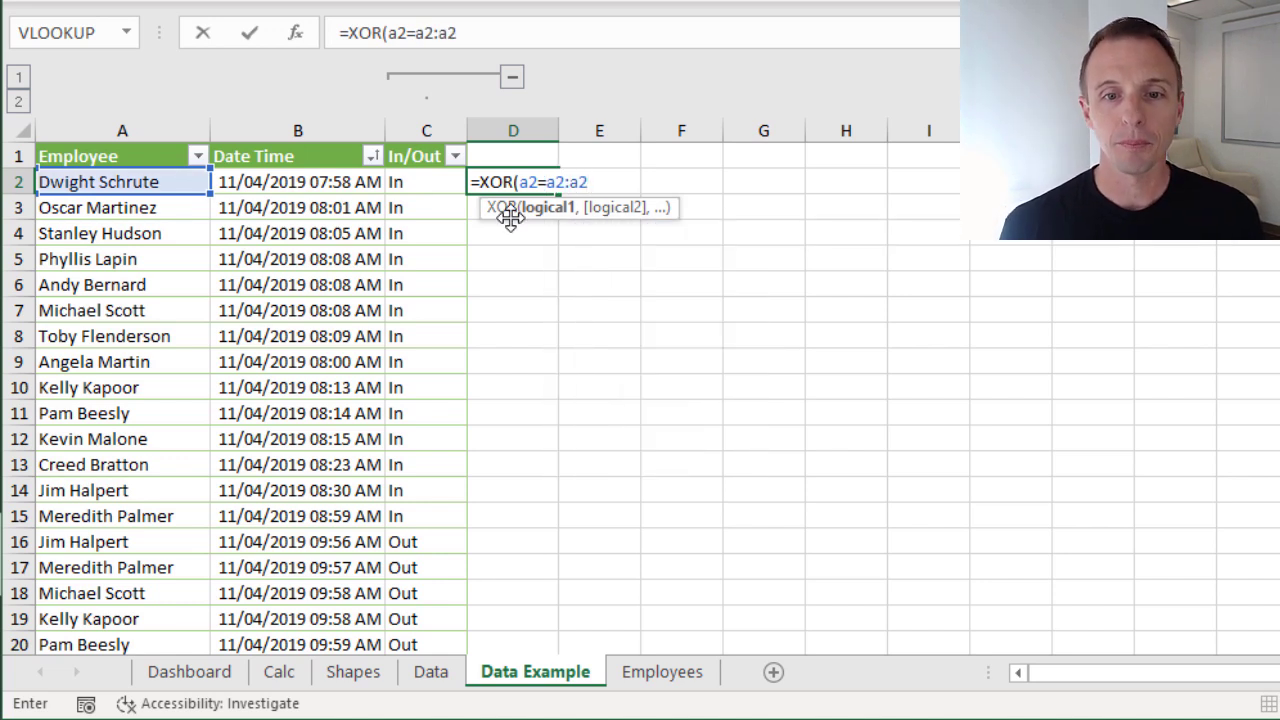
click(556, 182)
text($)
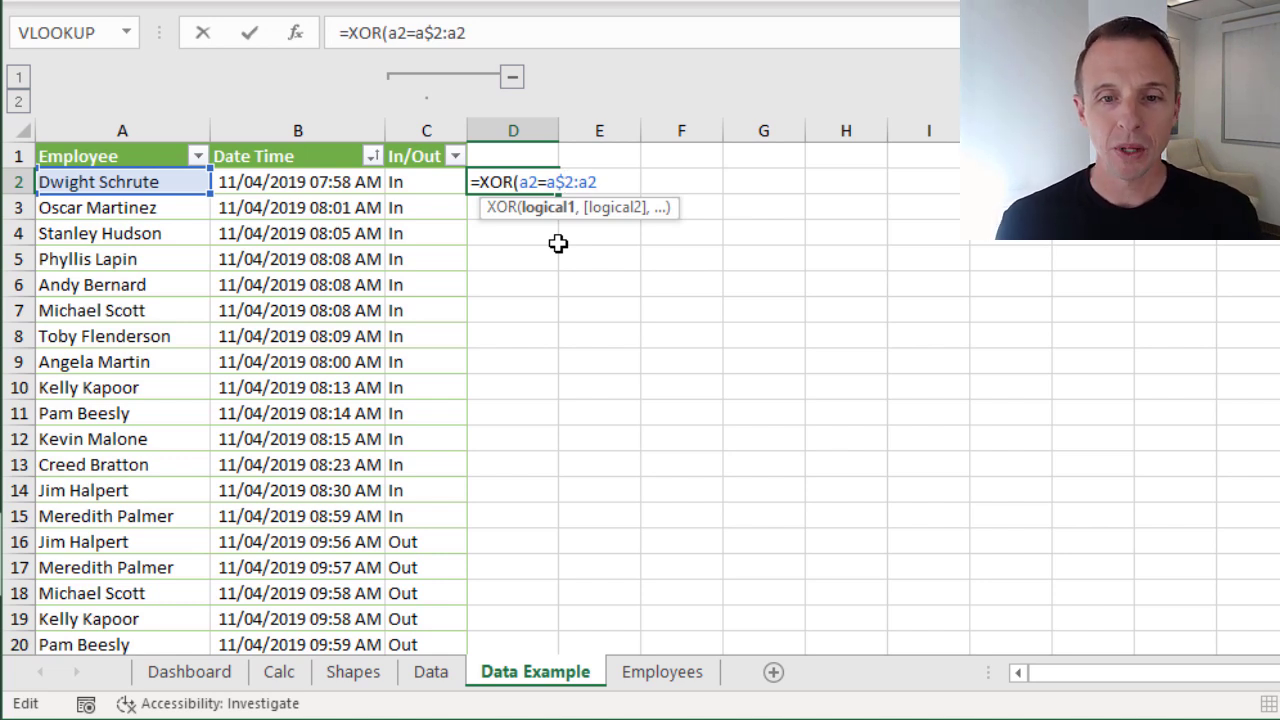
click(610, 182)
text())
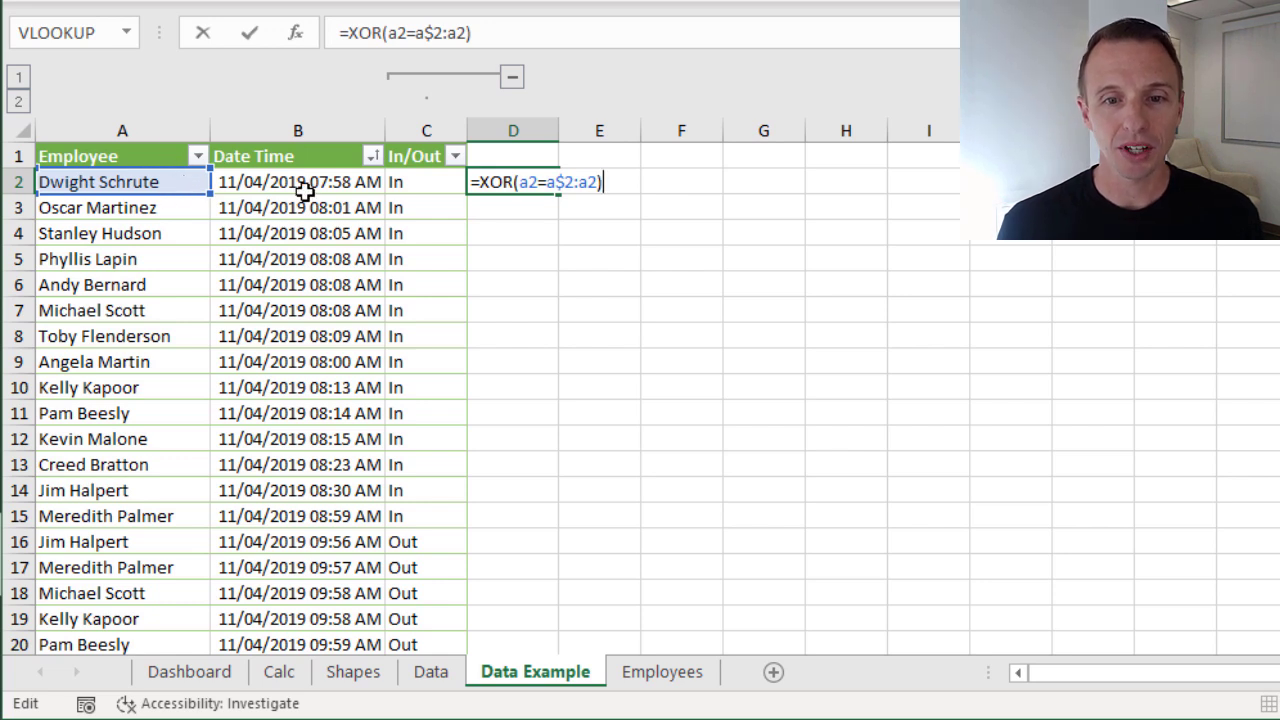
key(Return)
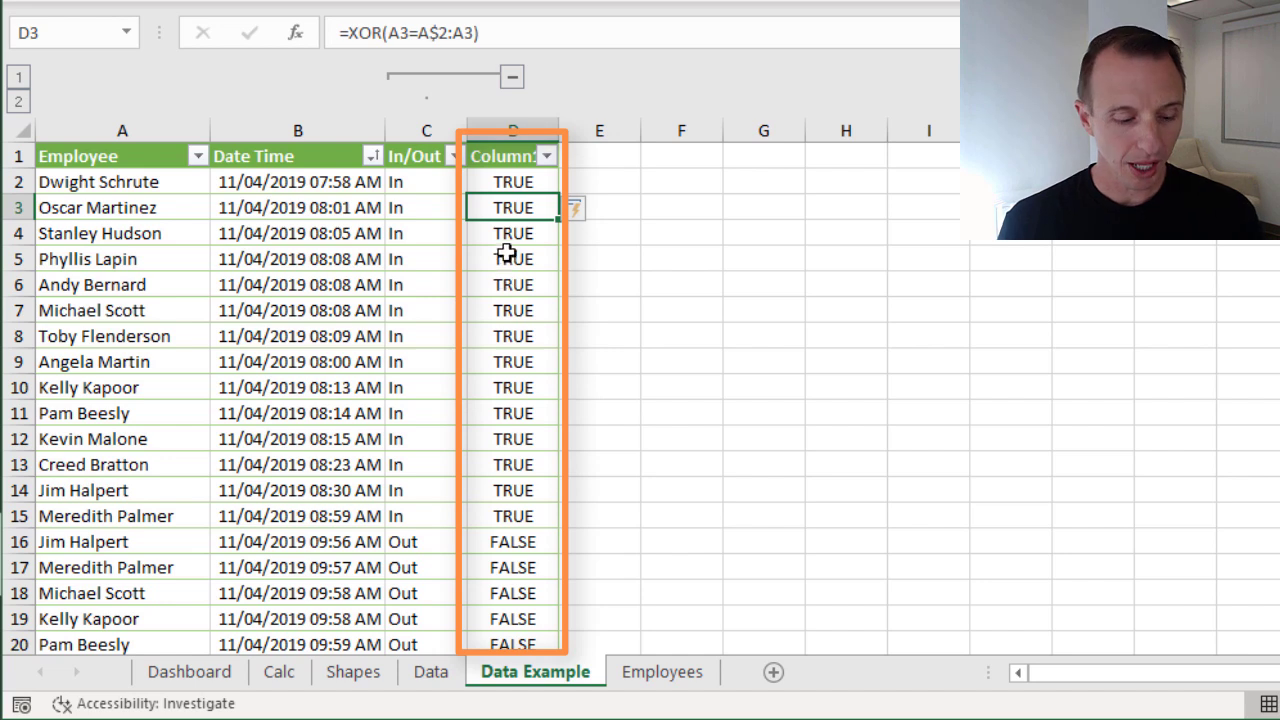
Examine the cell references of the XOR formulas in D3 and D4 without changing them.
key(F2)
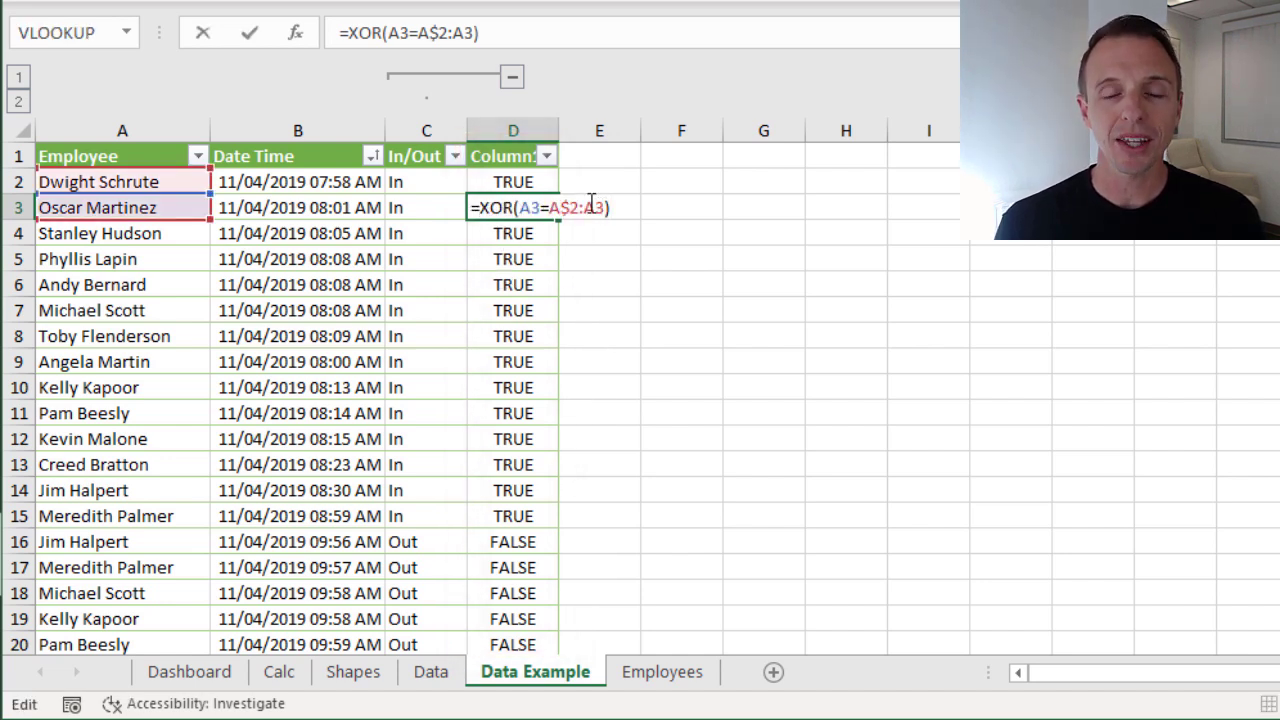
key(Escape)
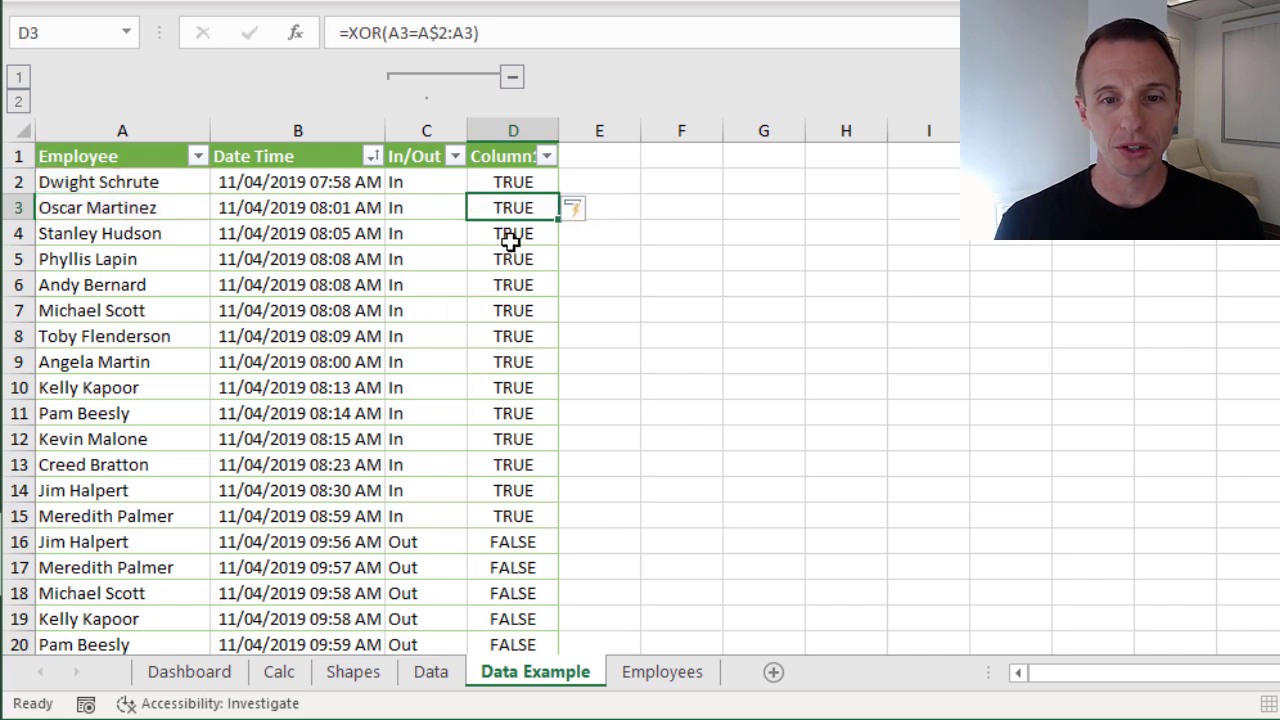
click(505, 236)
key(F2)
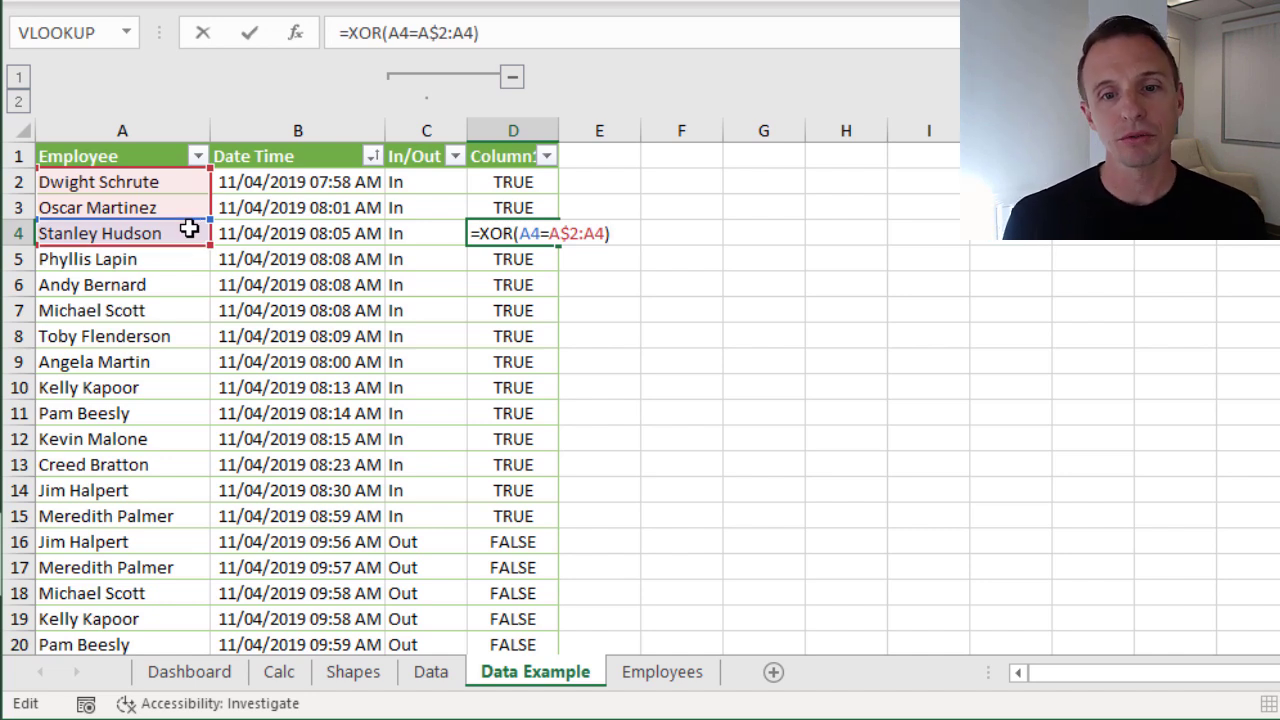
key(ctrl+Return)
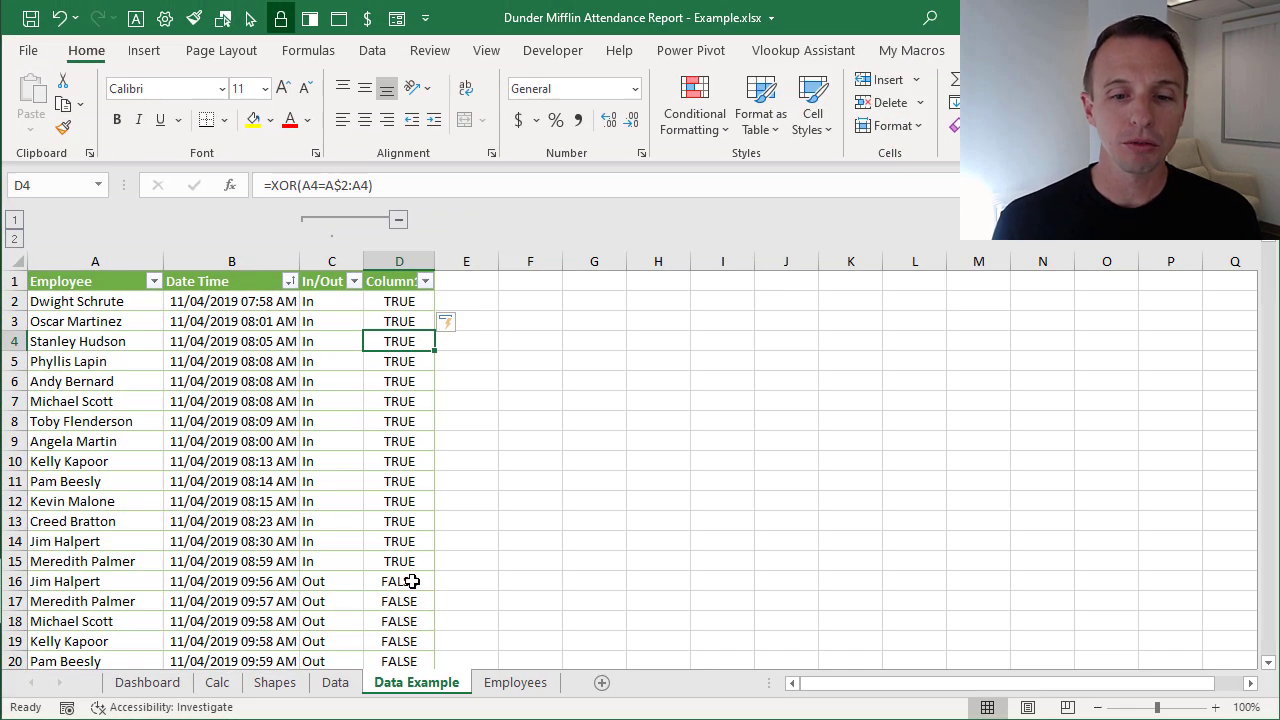
Evaluate the XOR formula in D16 stage by stage through to its final result and close the evaluation.
click(517, 545)
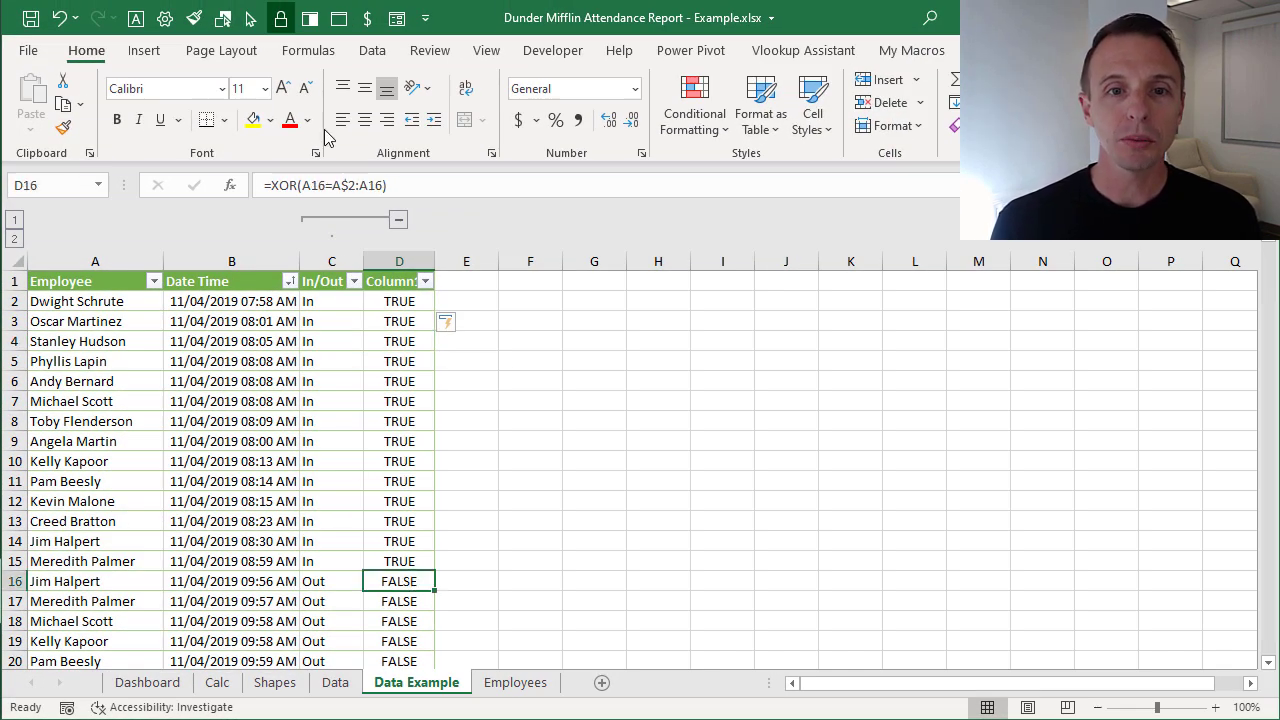
click(309, 52)
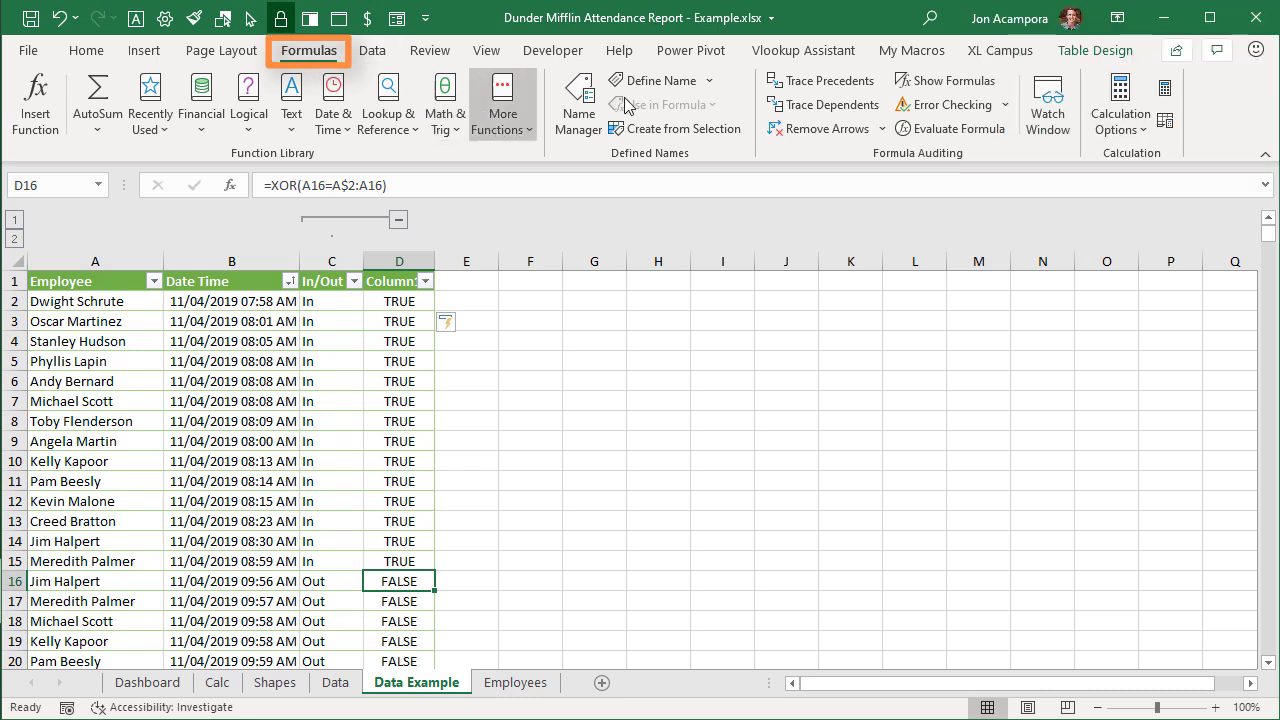
click(912, 129)
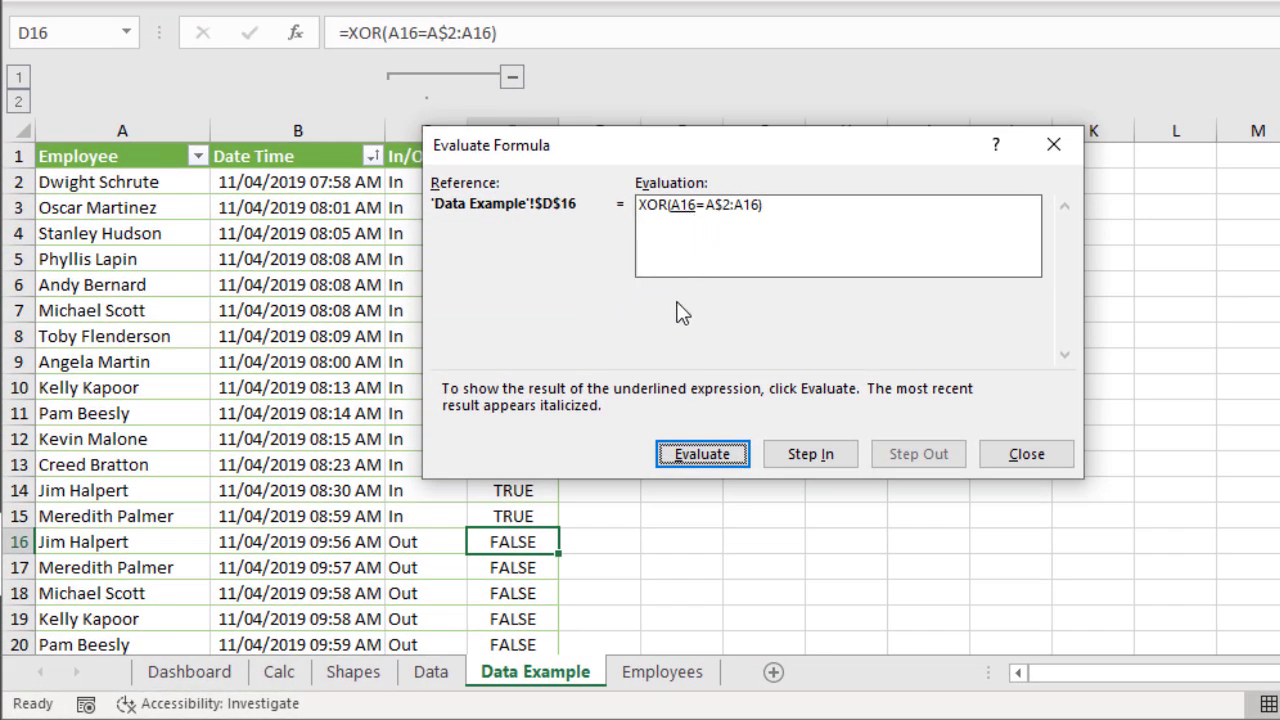
click(699, 458)
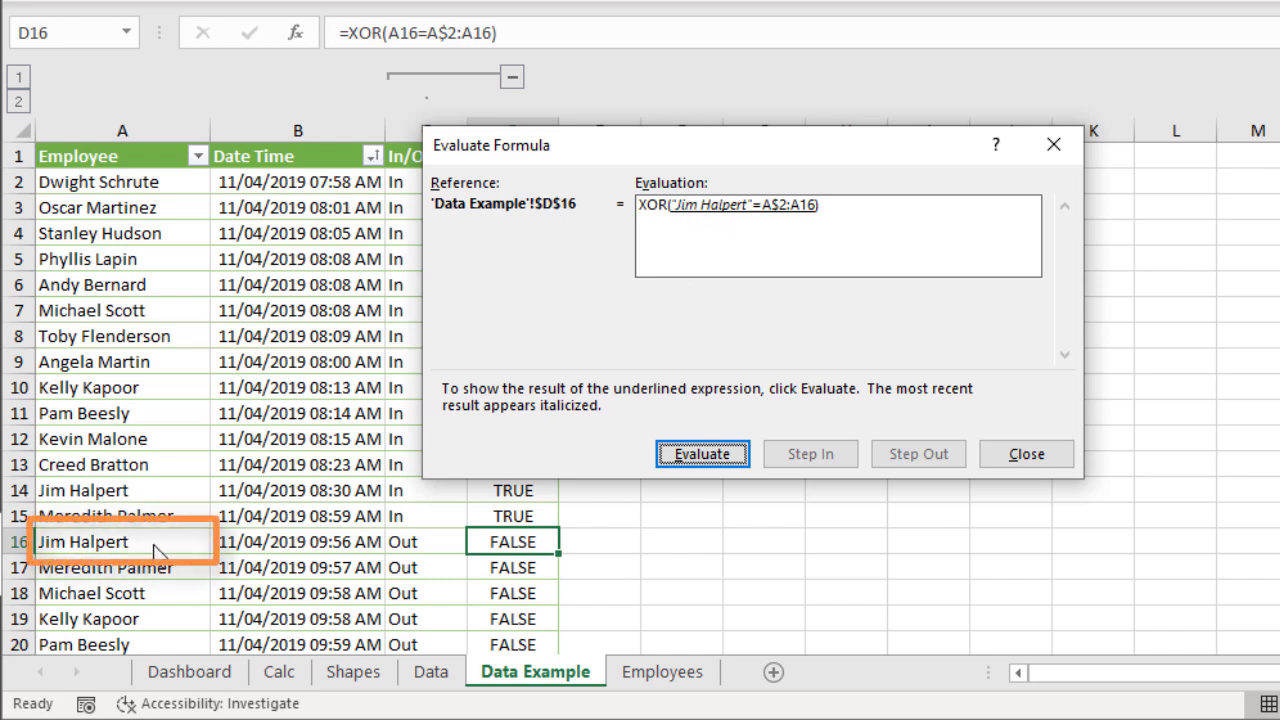
key(Return)
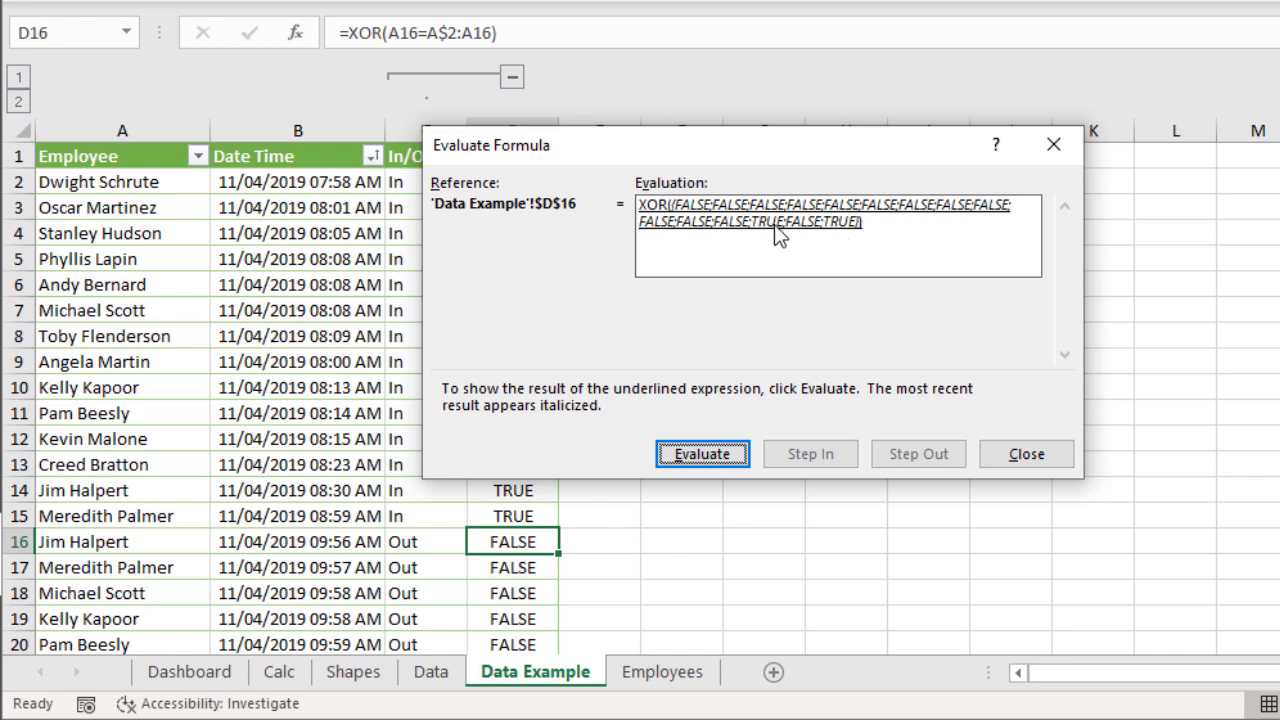
click(701, 455)
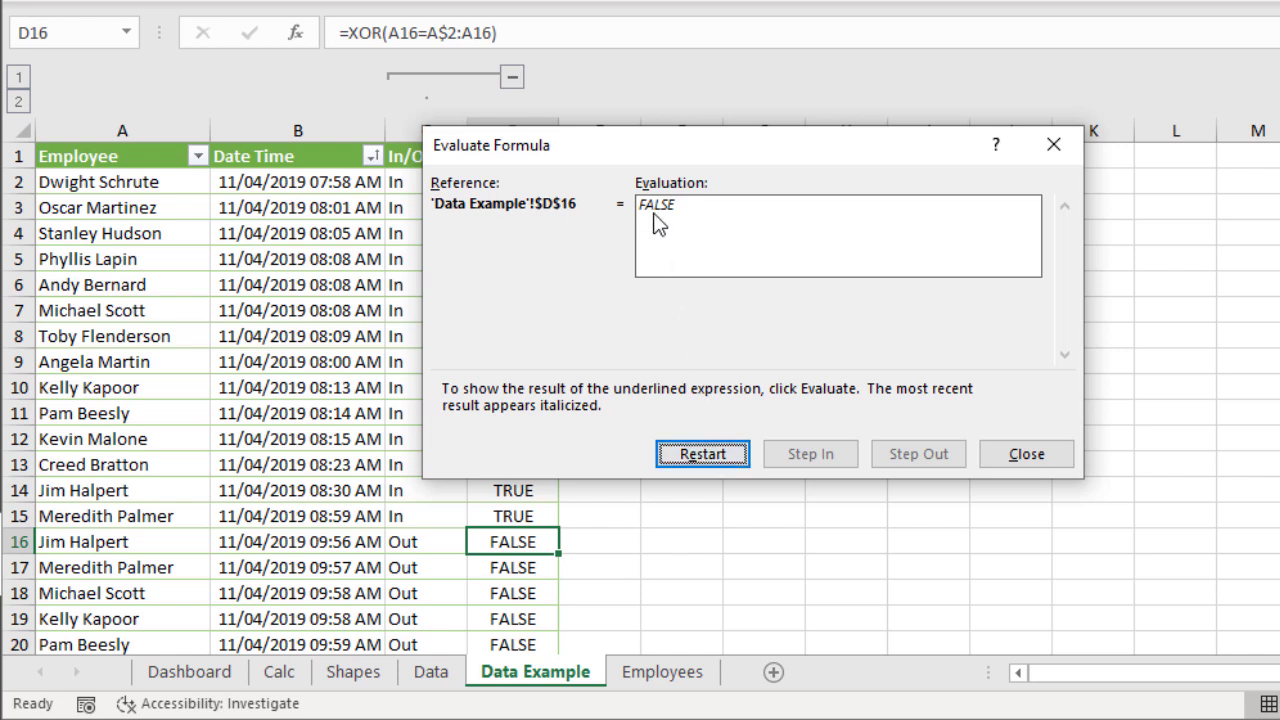
click(1012, 462)
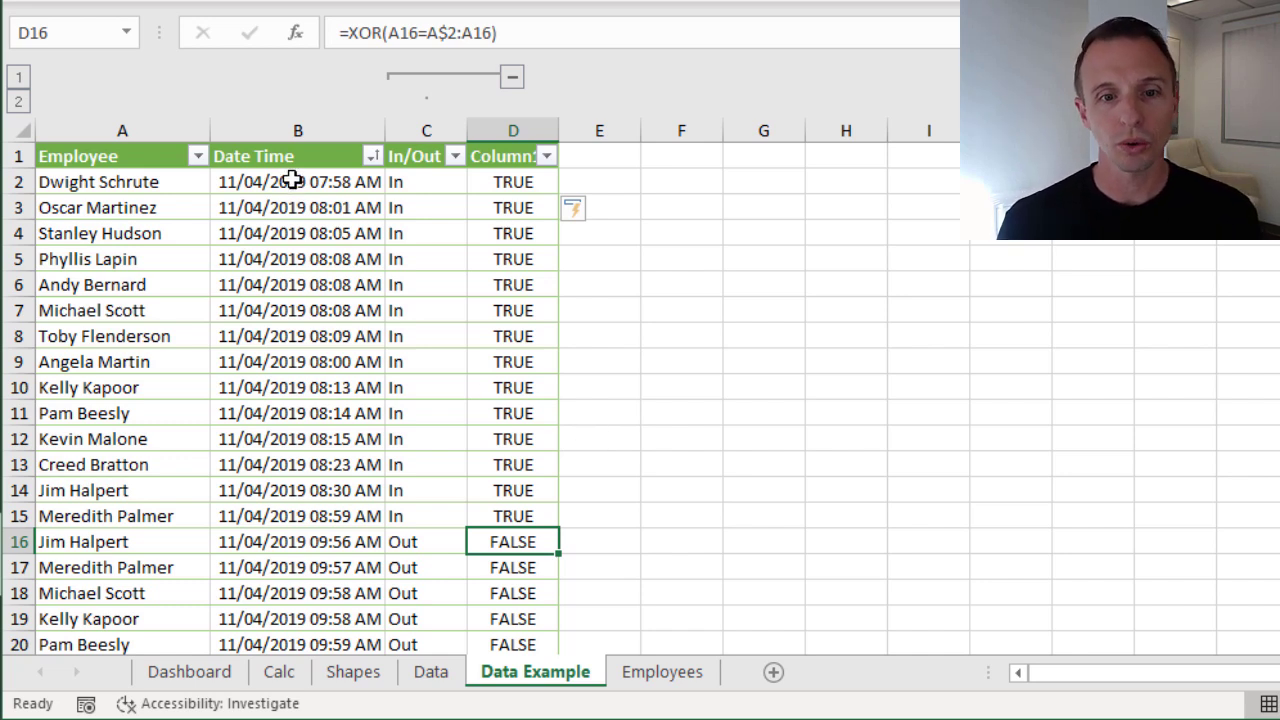
Check the sort options of the Date Time column and view the In/Out formula in C2 without changing either.
click(372, 158)
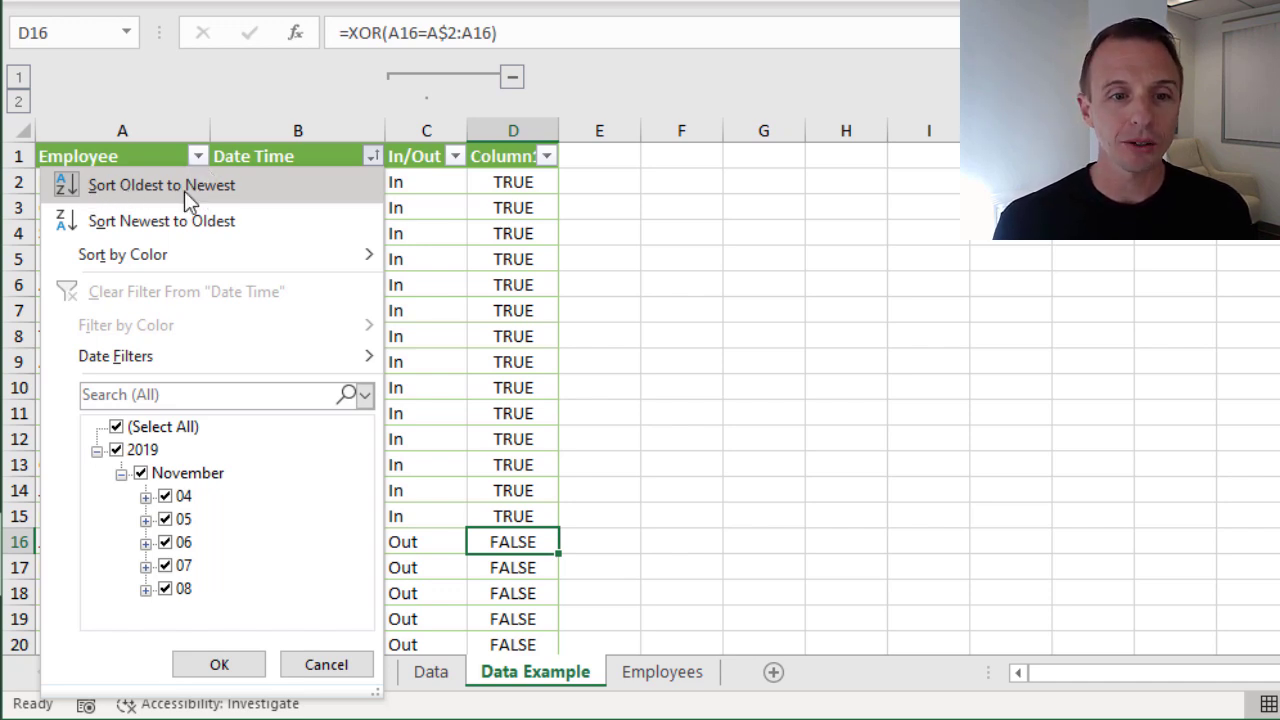
click(372, 158)
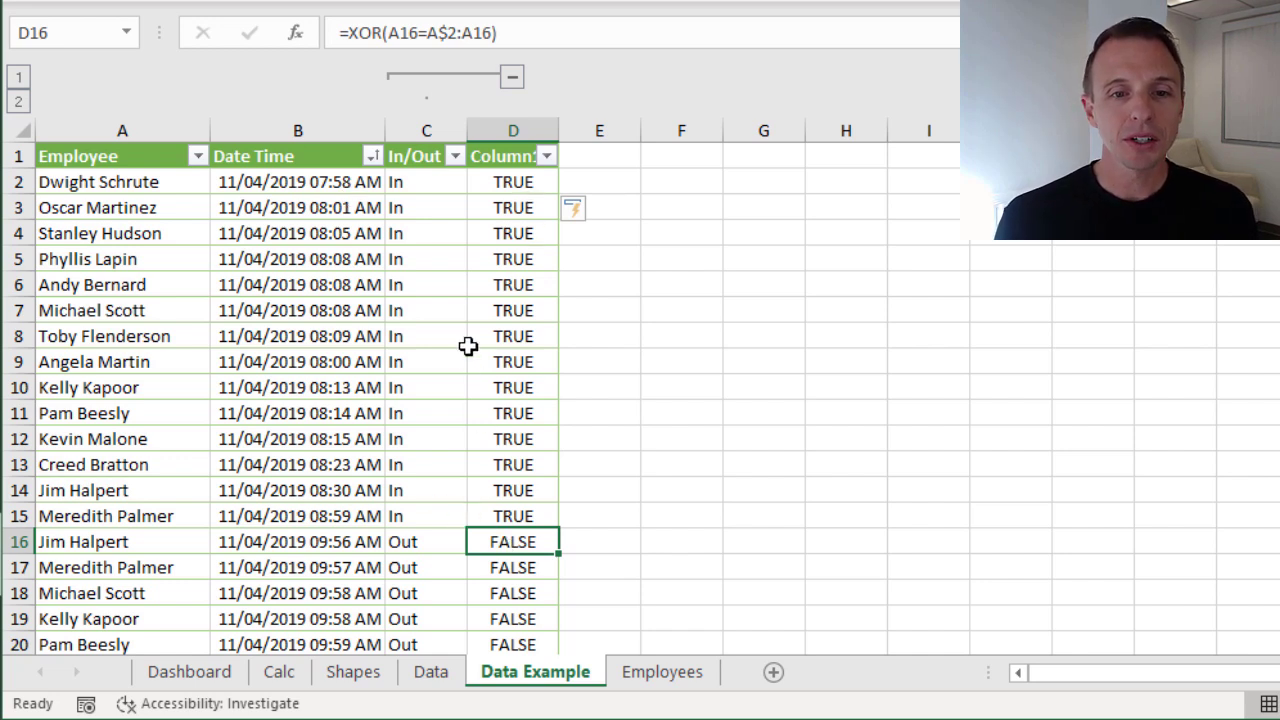
click(419, 182)
key(F2)
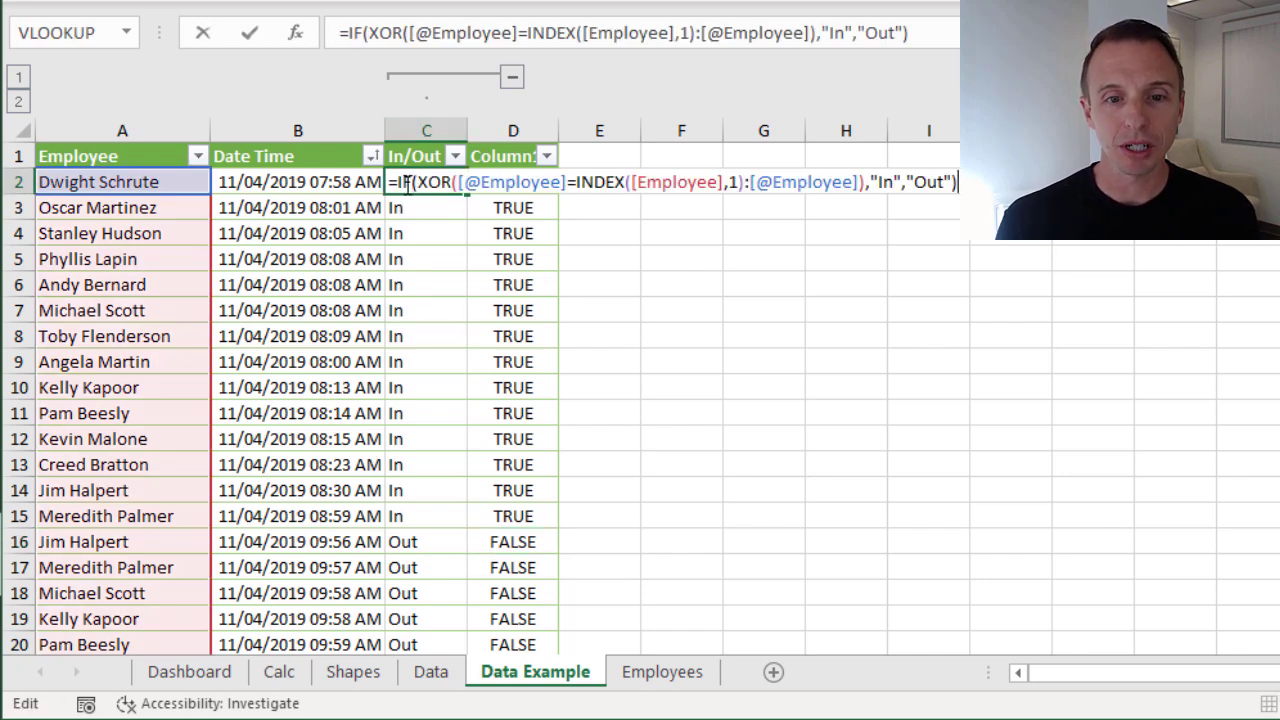
key(Escape)
Wrap the XOR formula in D2 in an IF function that returns "In" when true and "Out" when false.
click(500, 183)
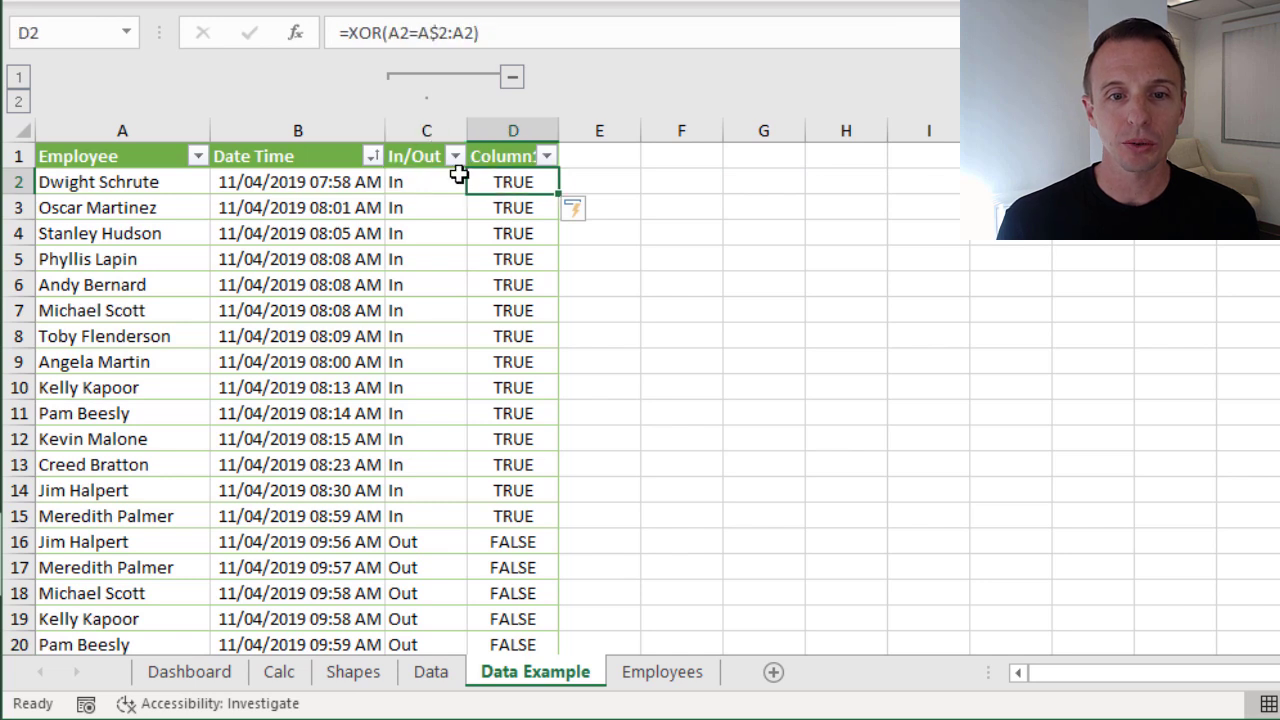
click(479, 182)
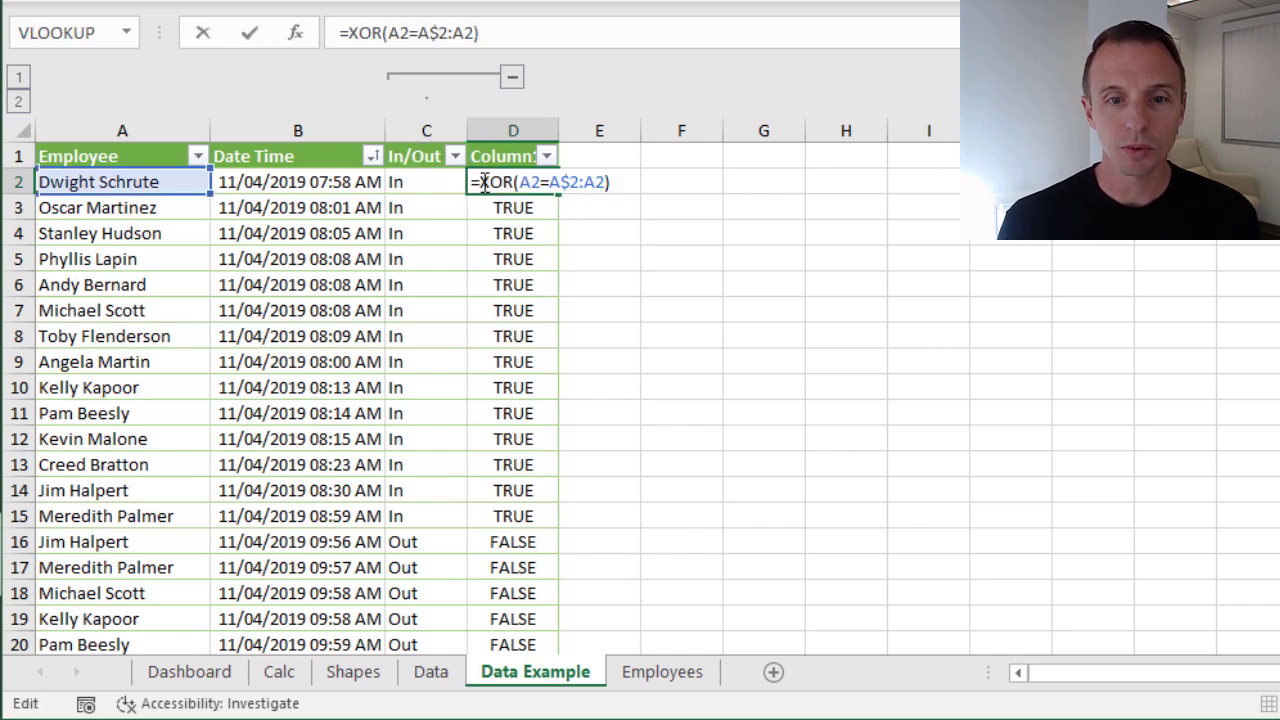
text(if()
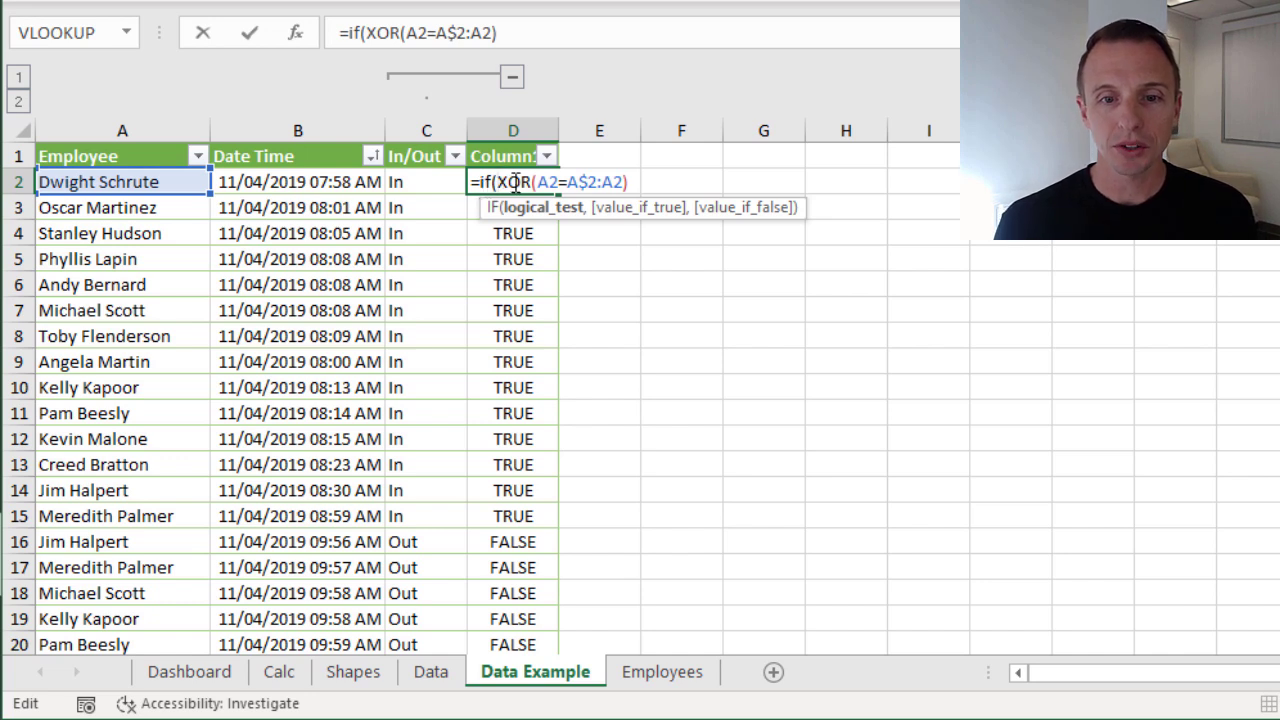
click(632, 182)
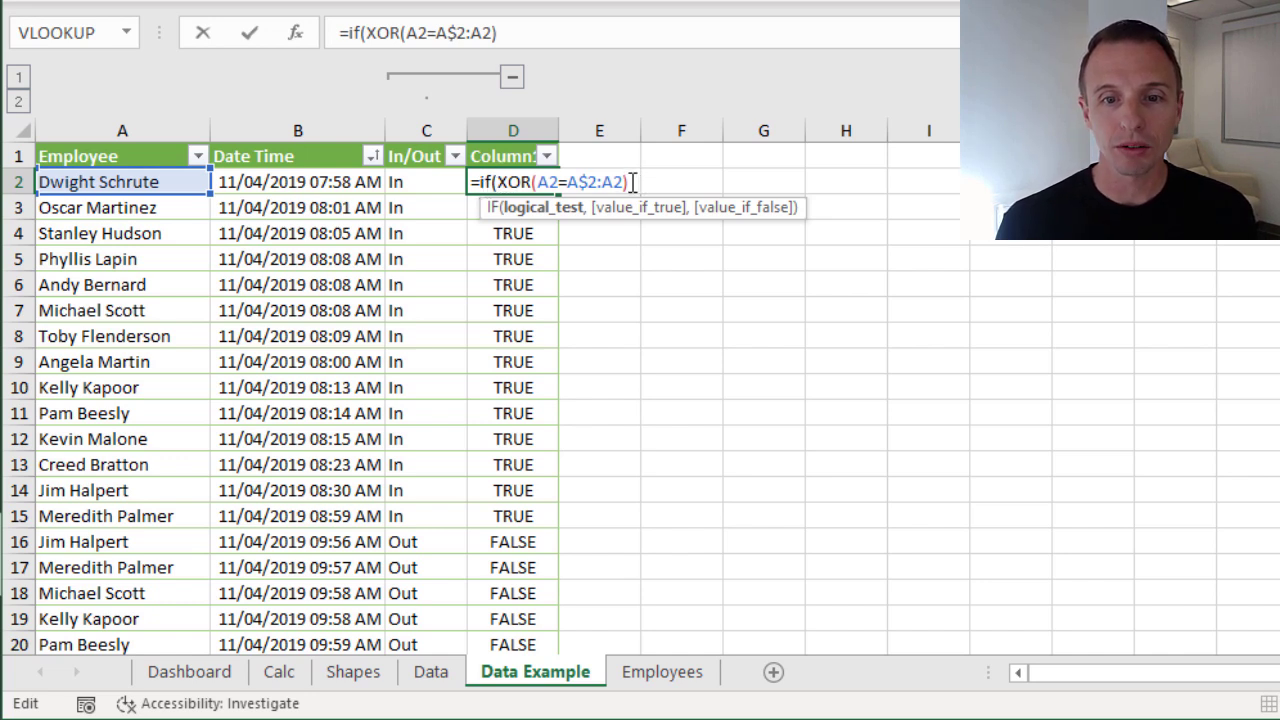
text(,)
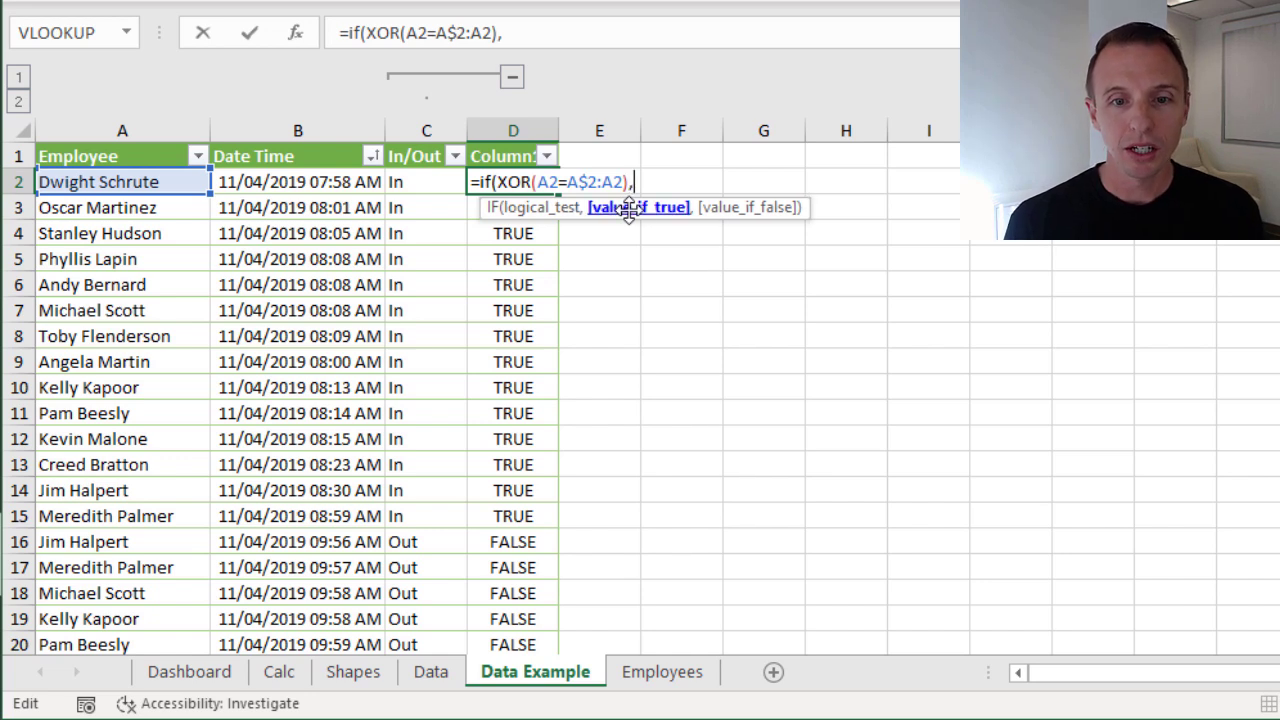
text("In)
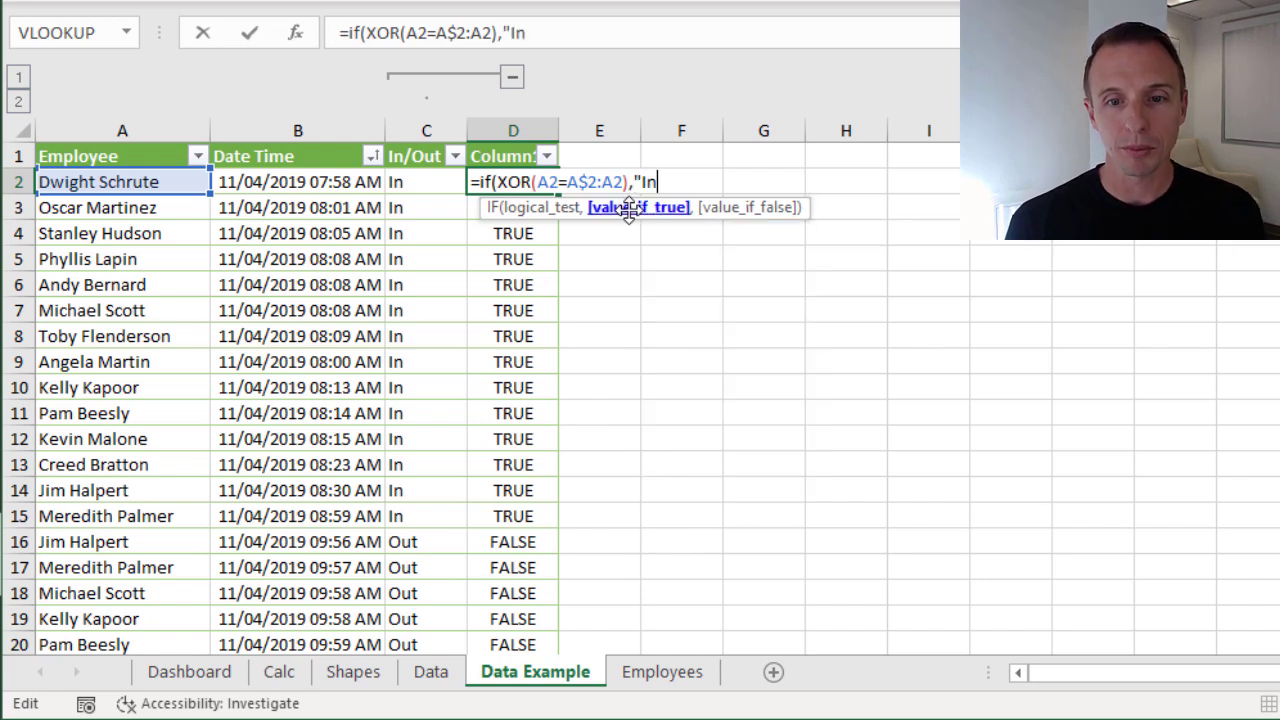
text(","O)
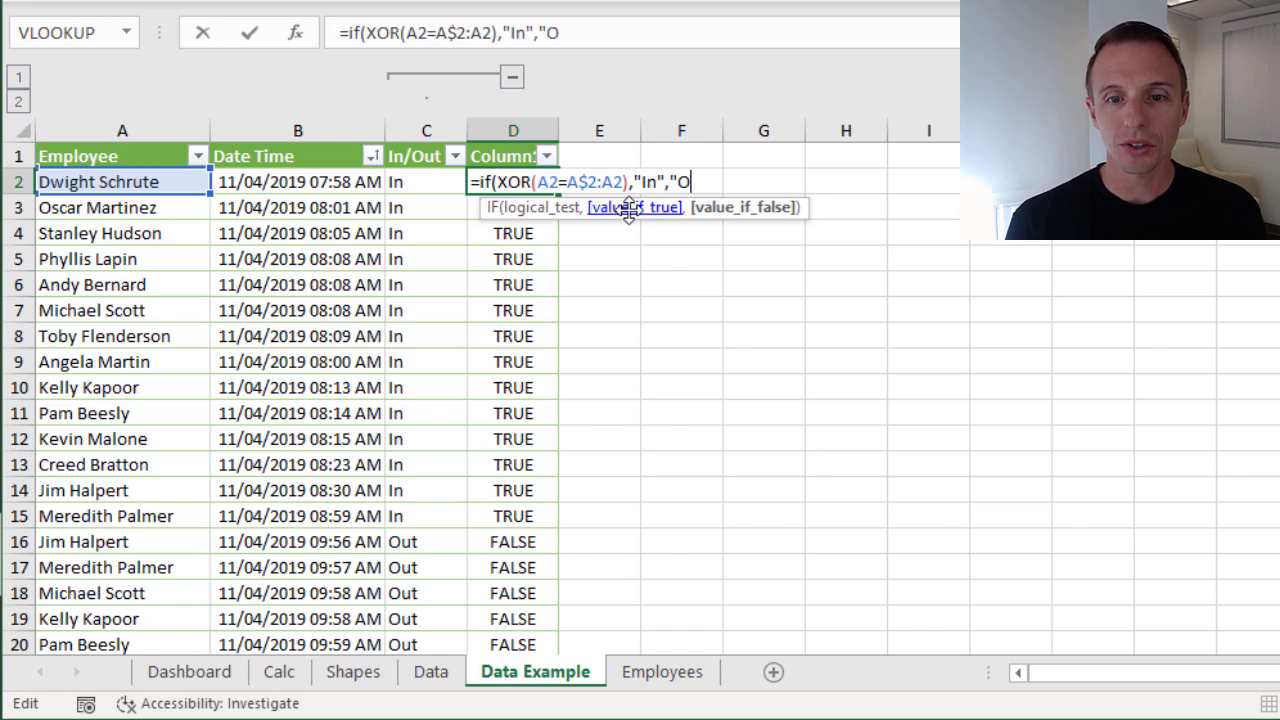
text(ut"))
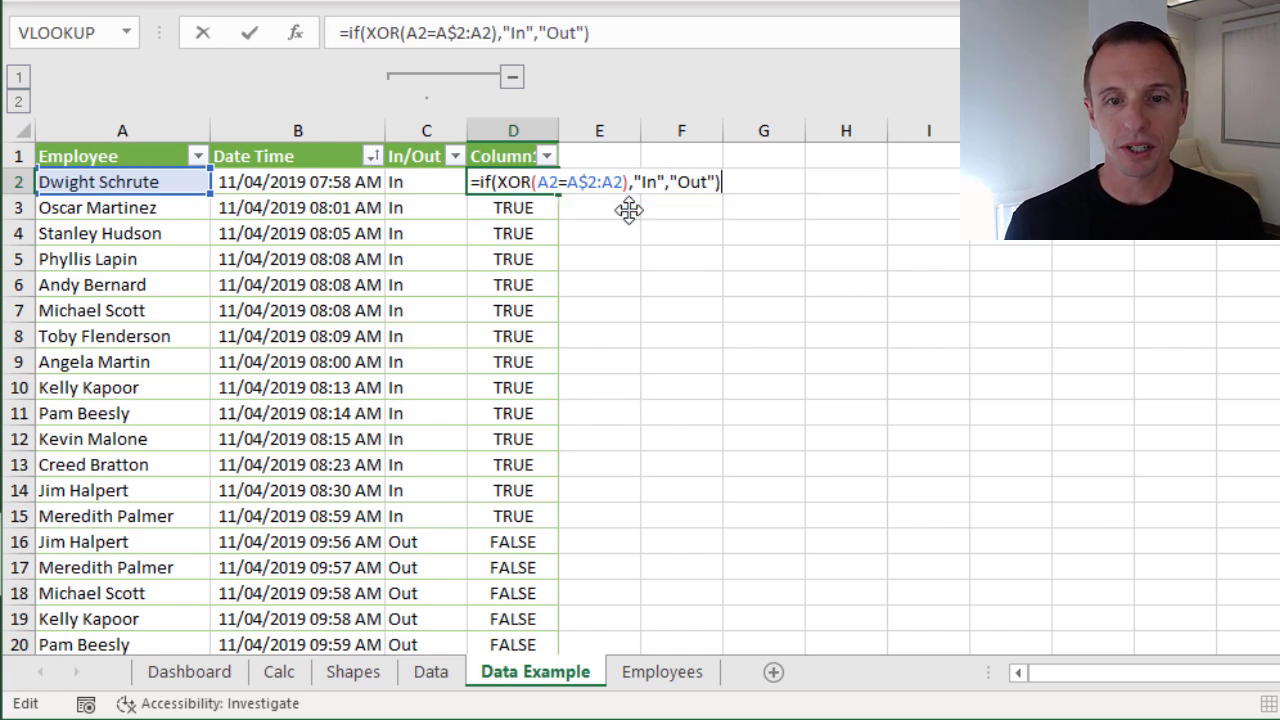
key(Return)
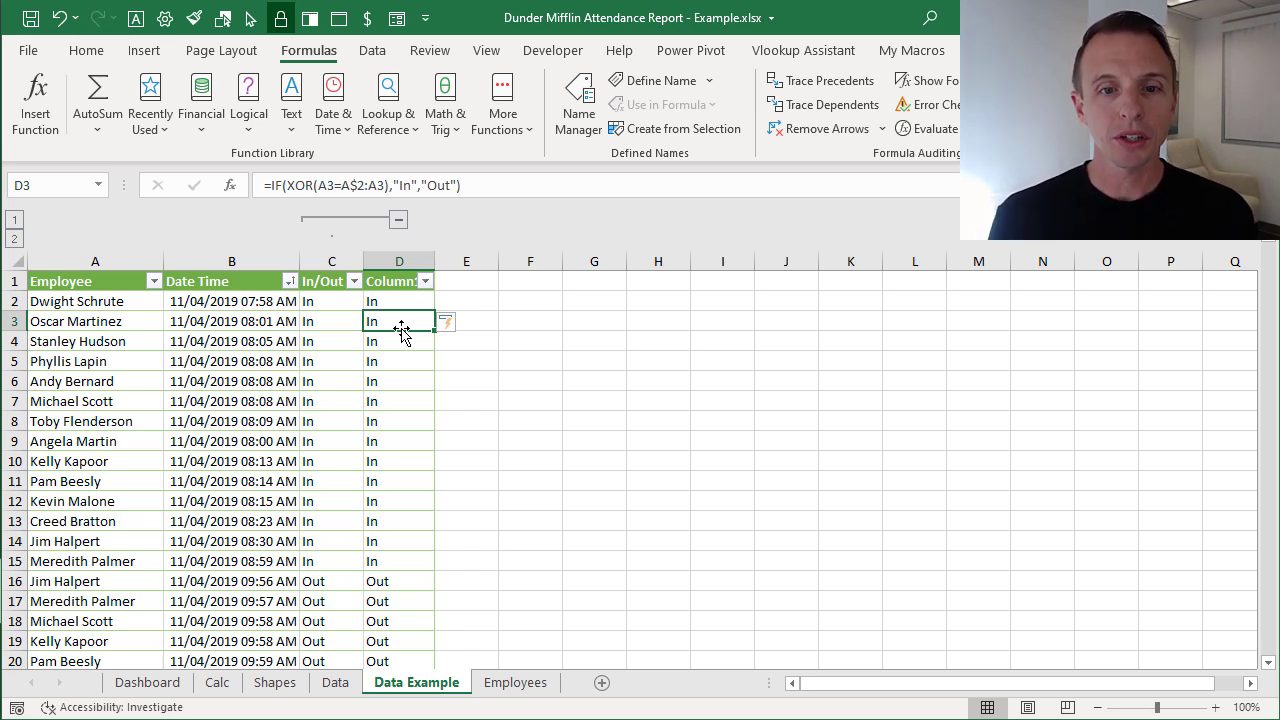
click(338, 301)
key(F2)
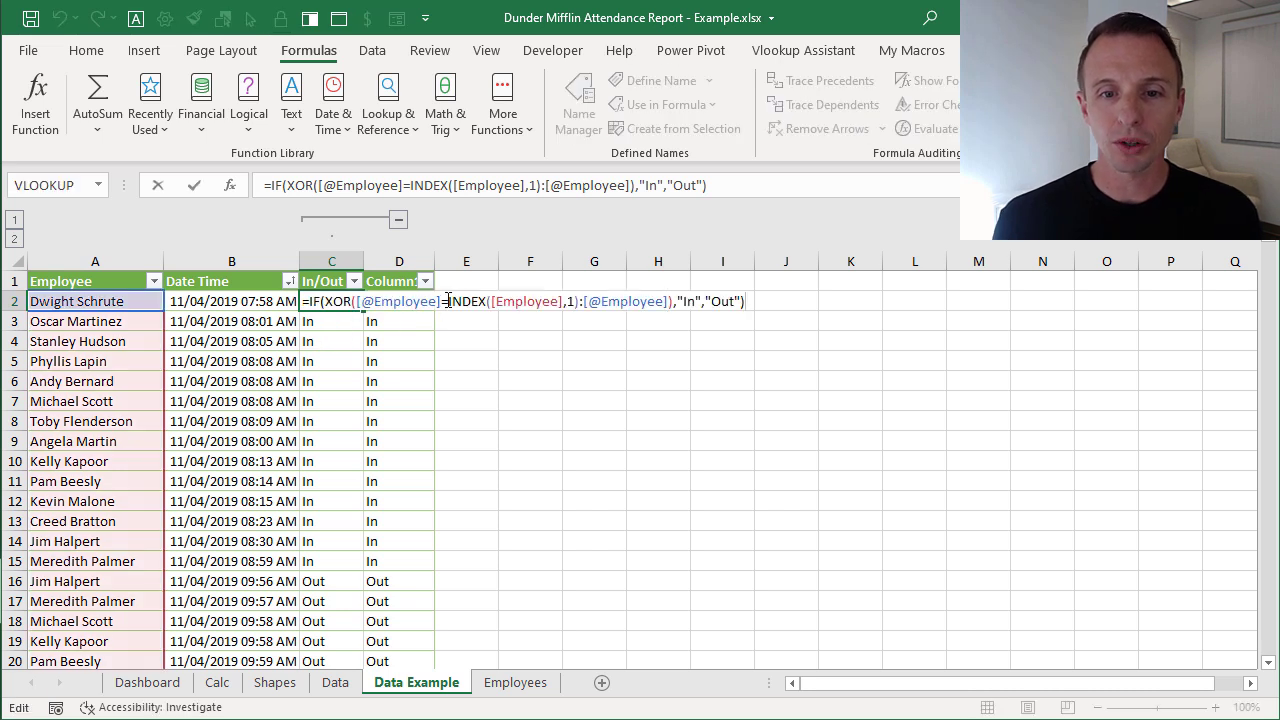
drag(448, 301, 670, 302)
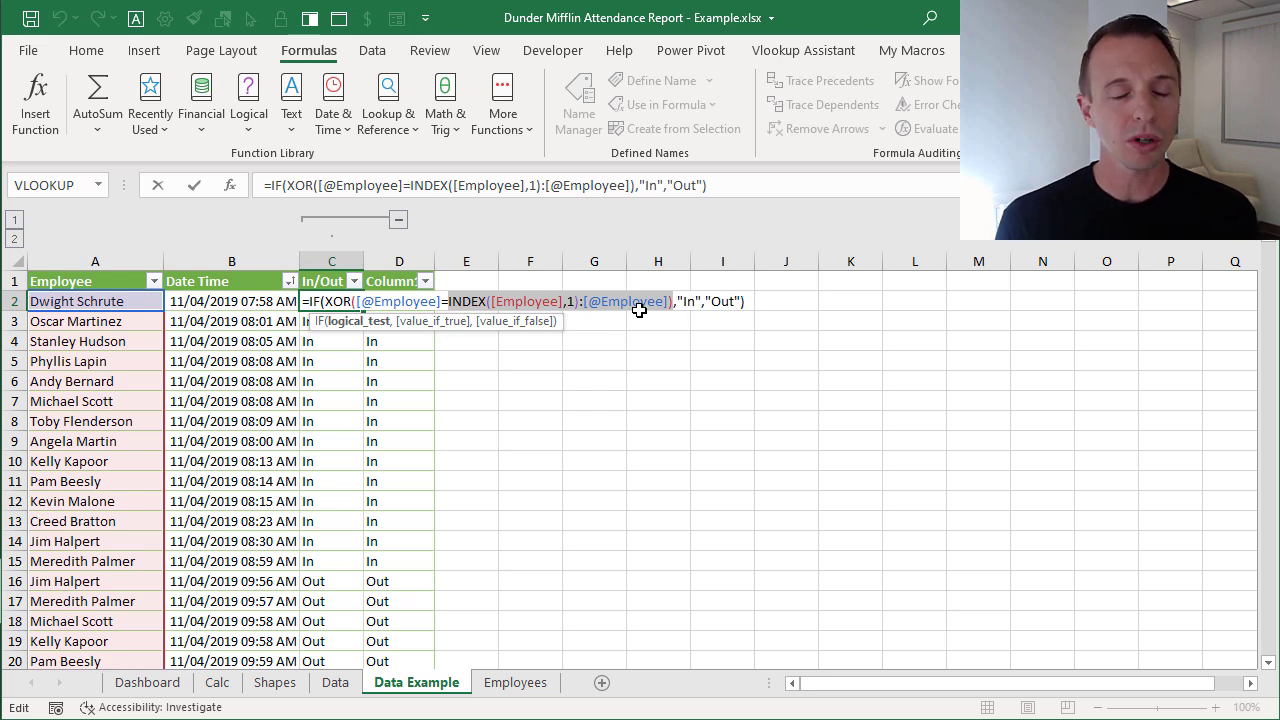
key(Escape)
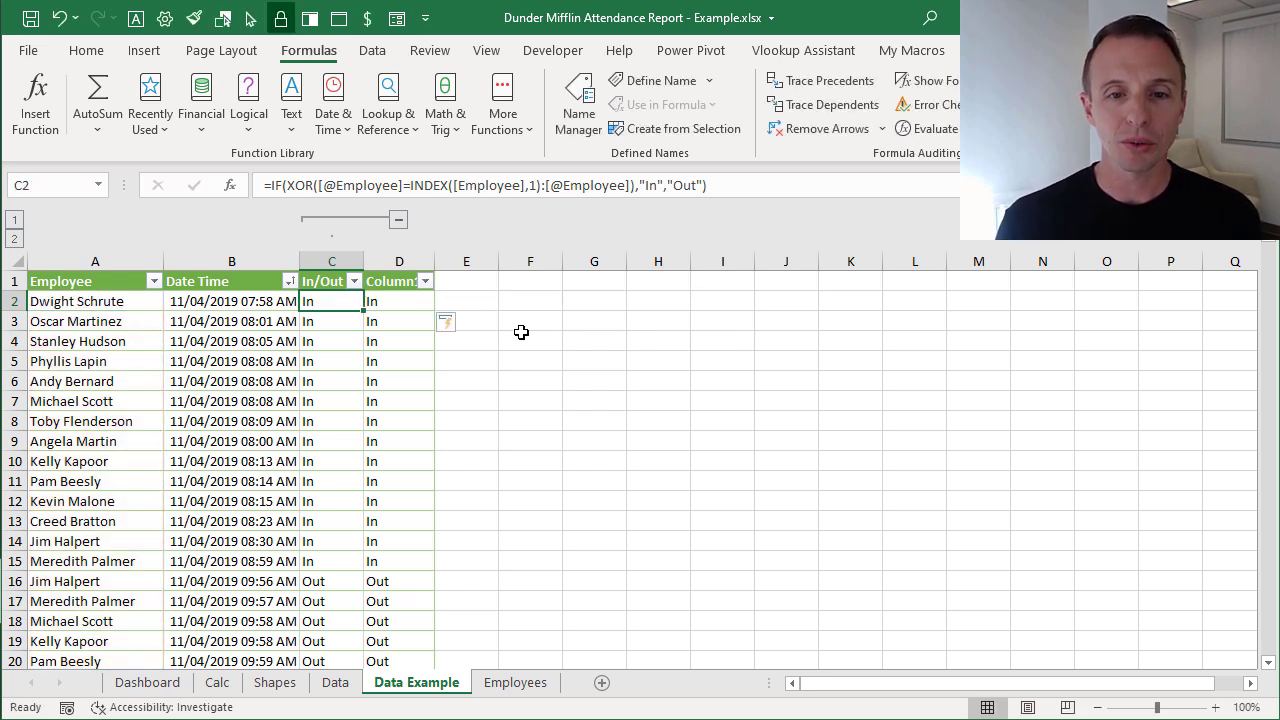
click(383, 298)
key(F2)
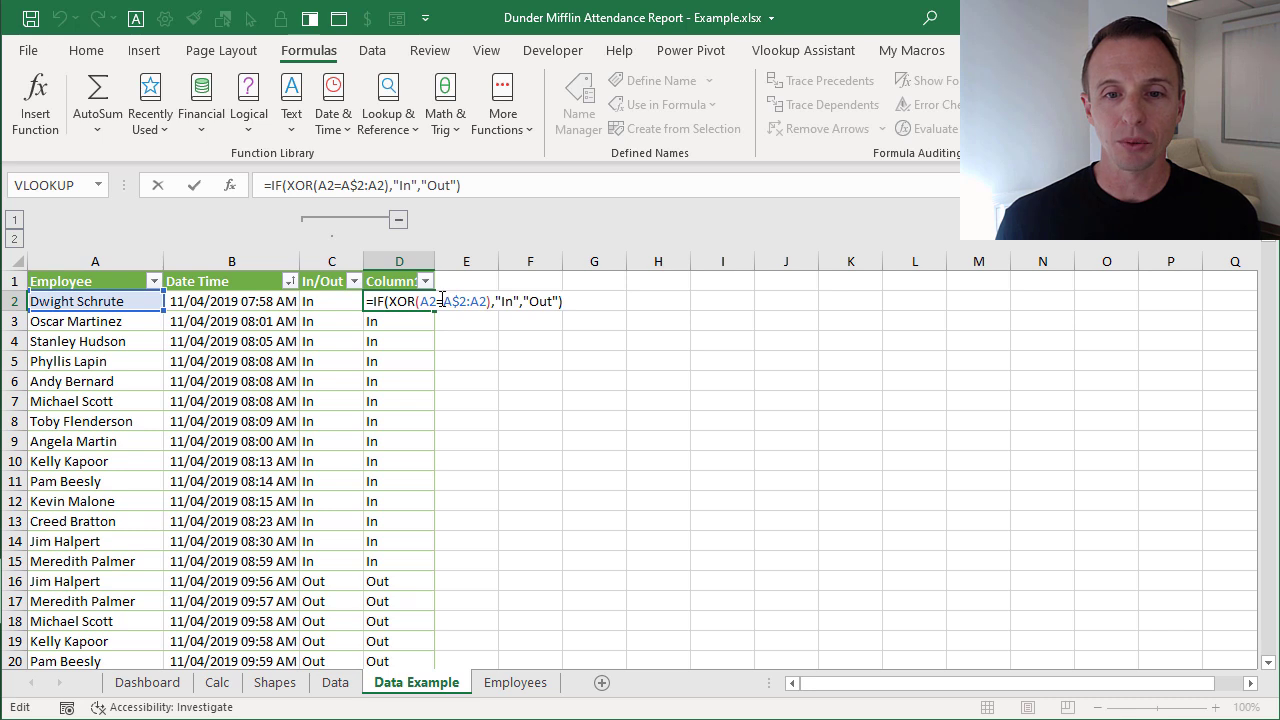
drag(443, 298, 486, 300)
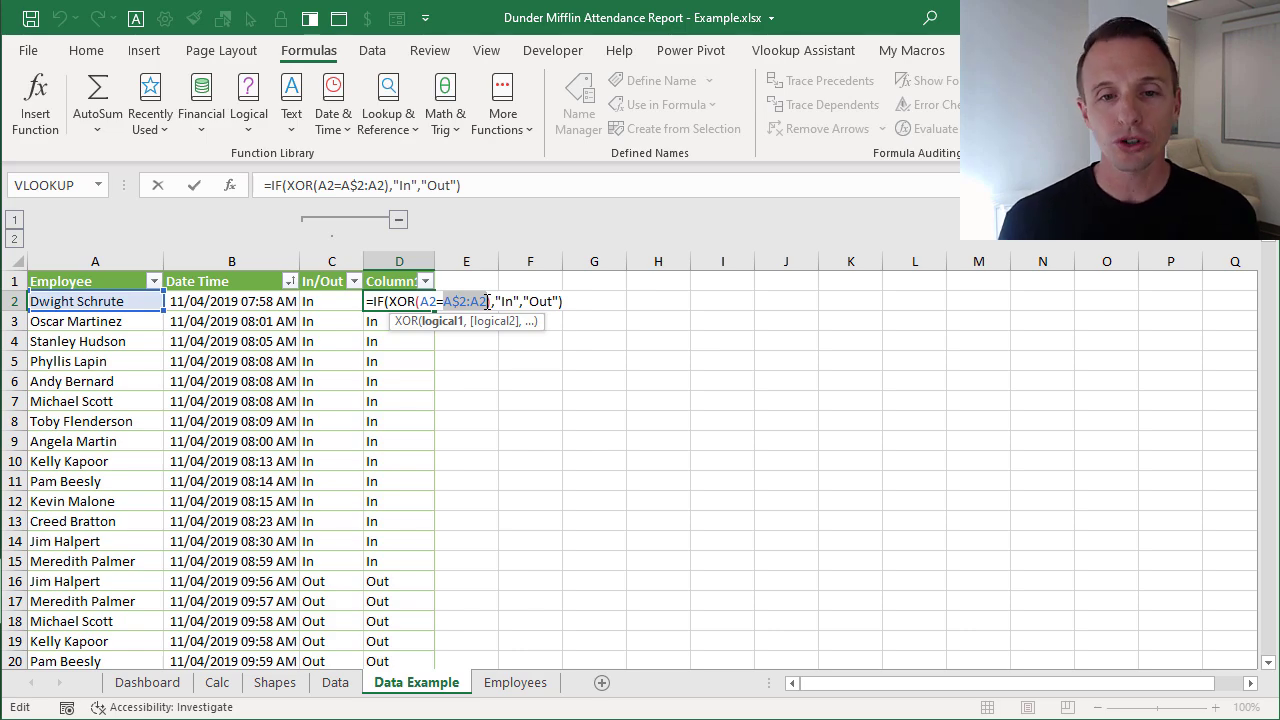
key(Escape)
Examine the INDEX function's array and row number arguments and the range colon in the C2 formula.
click(337, 297)
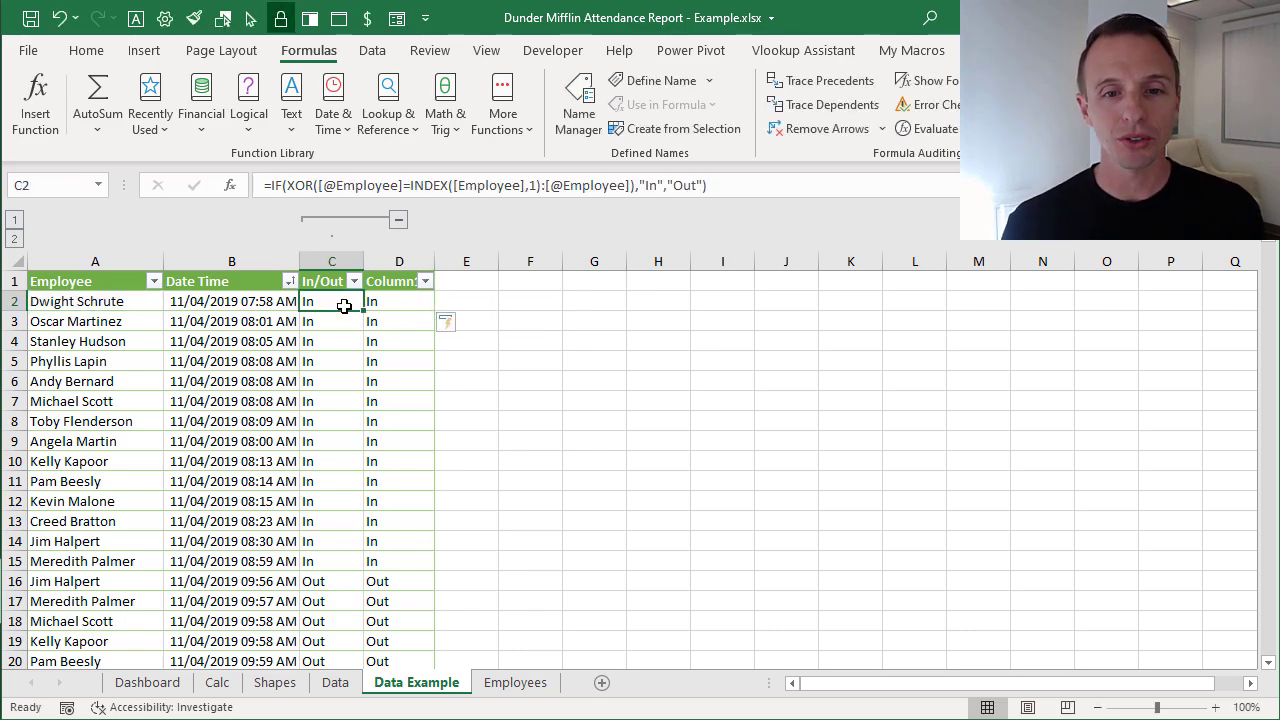
double_click(340, 300)
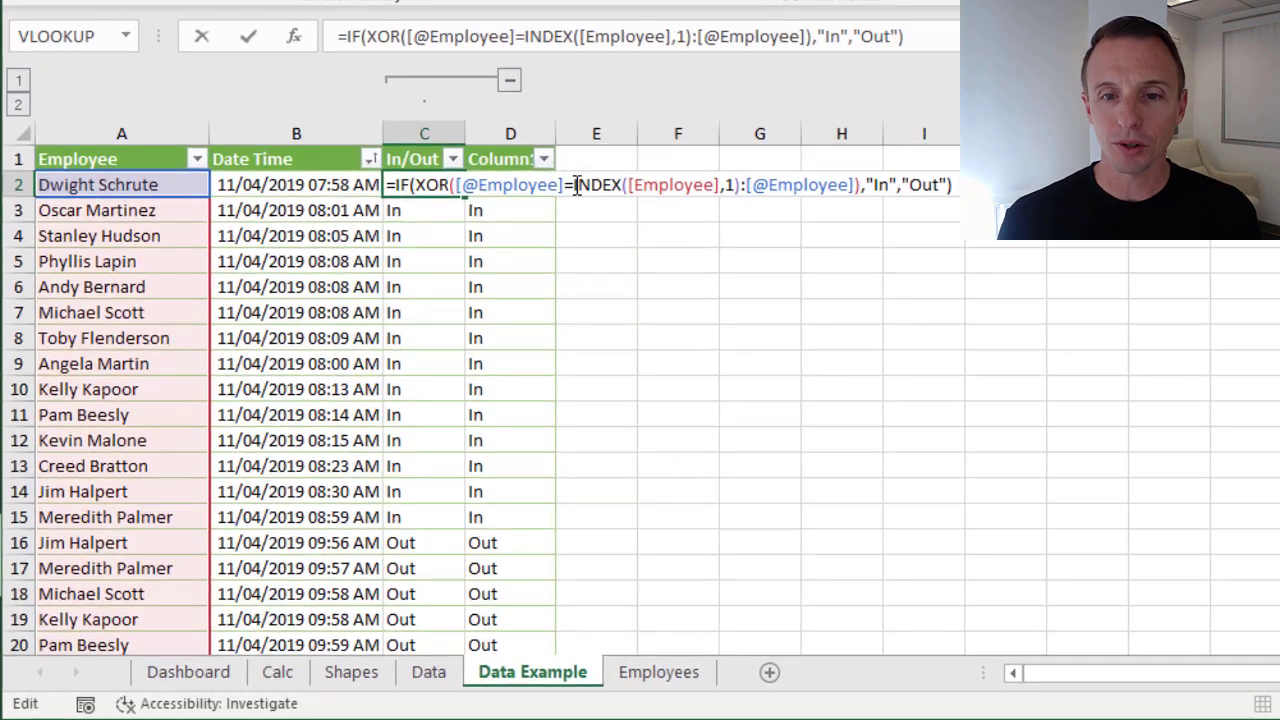
drag(577, 188, 636, 184)
click(637, 184)
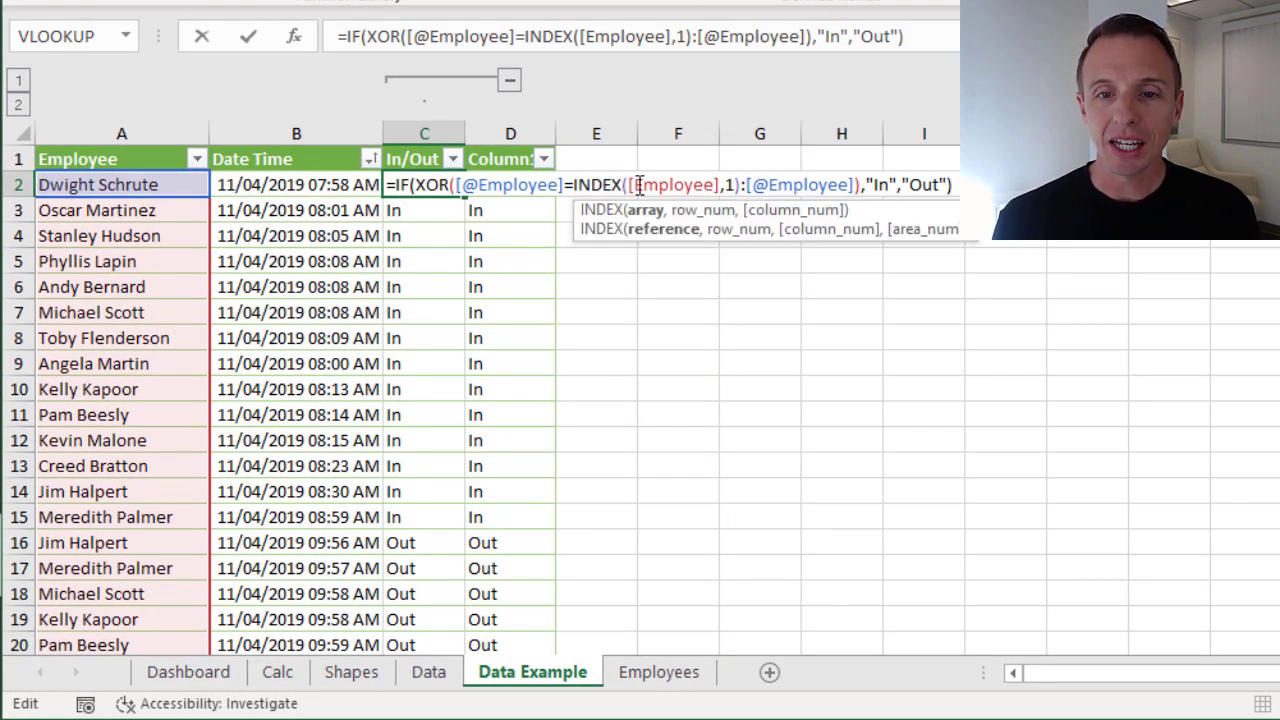
drag(629, 184, 724, 190)
click(726, 188)
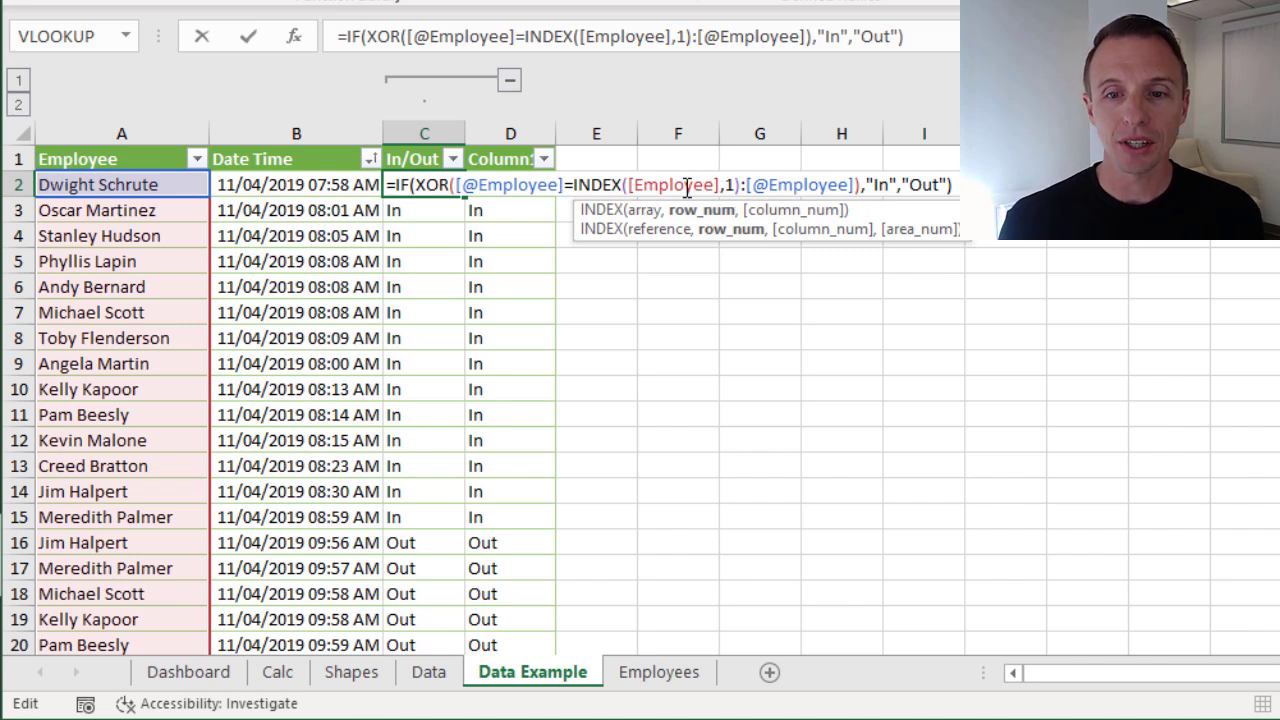
click(745, 188)
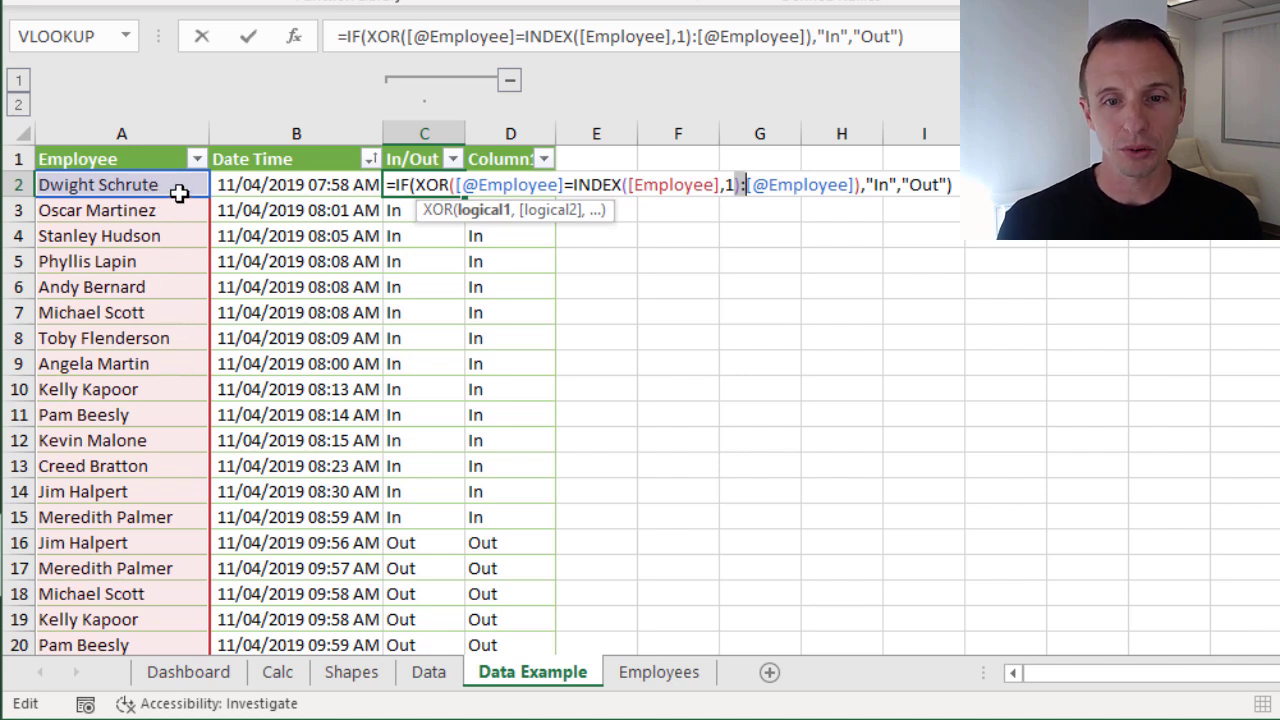
key(ctrl+Return)
click(428, 262)
key(F2)
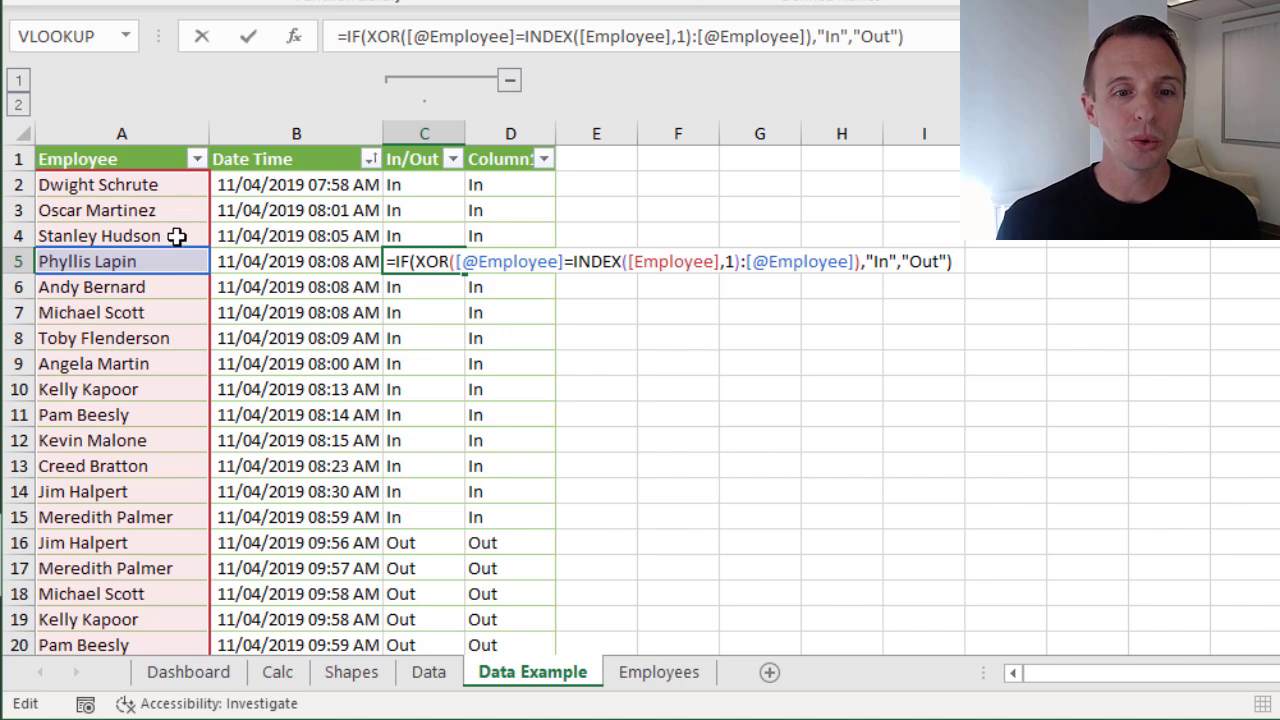
double_click(643, 261)
drag(738, 261, 592, 256)
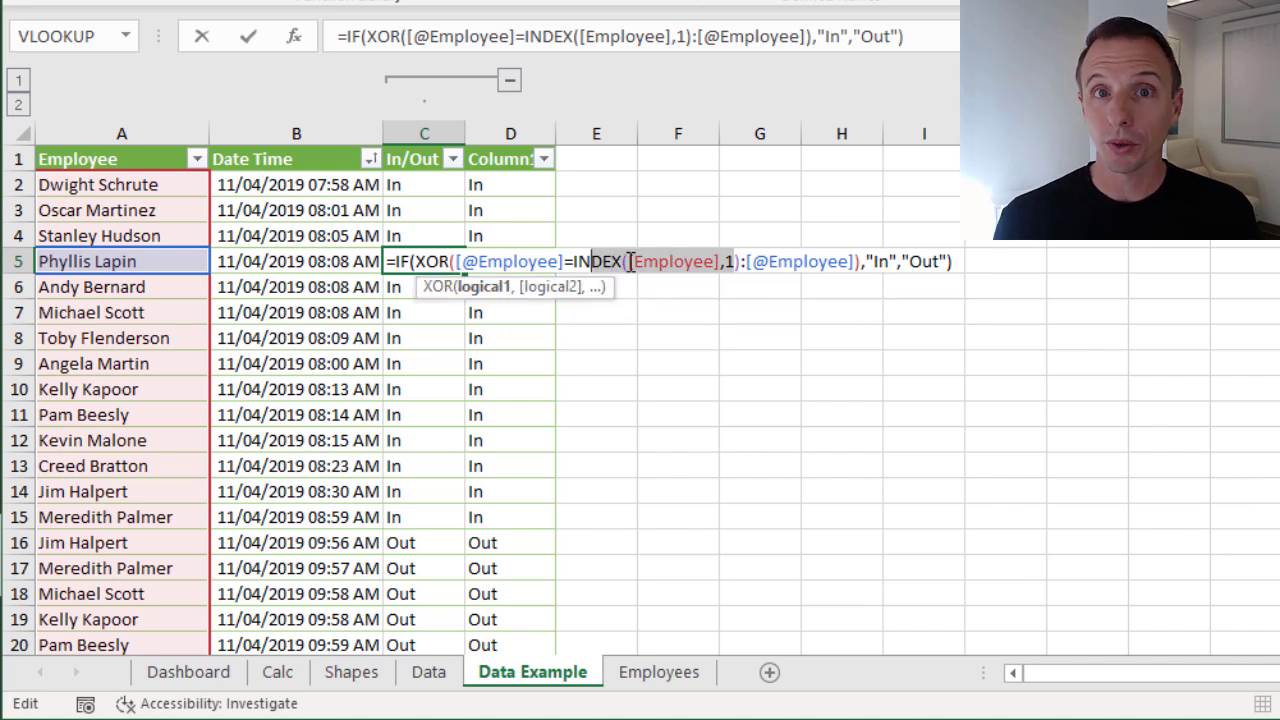
click(751, 261)
shift+click(840, 261)
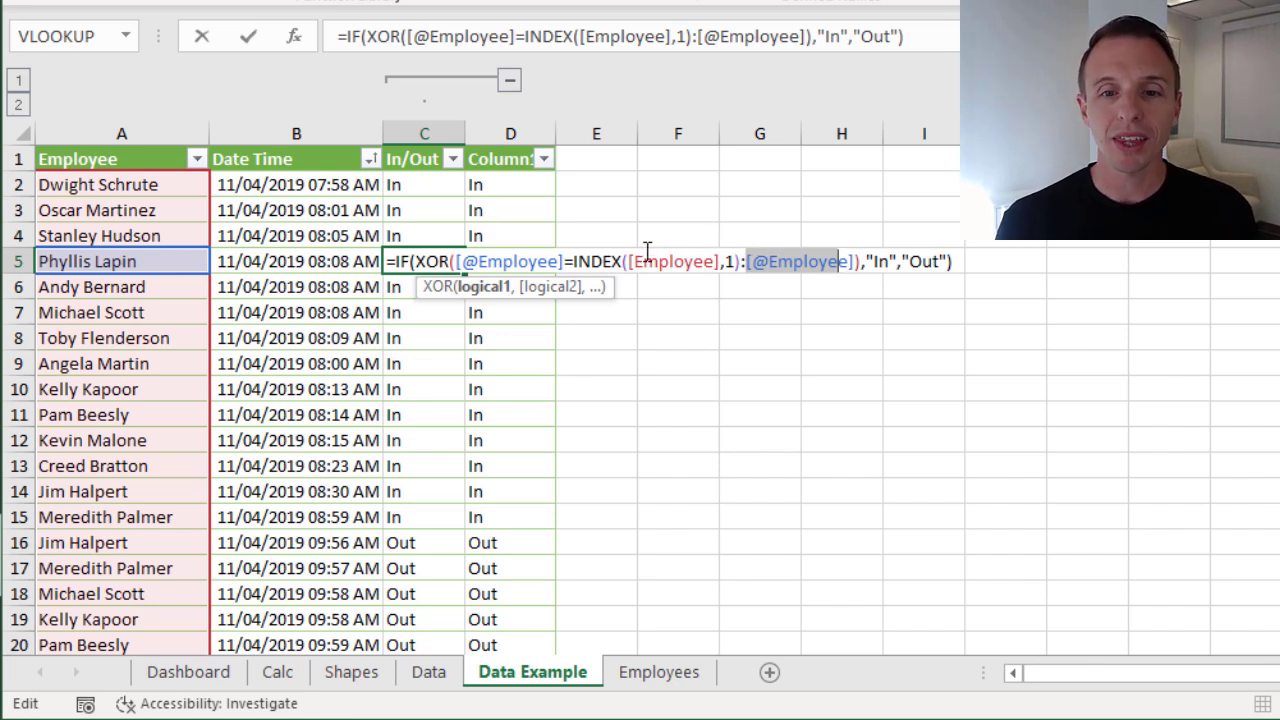
drag(575, 261, 860, 261)
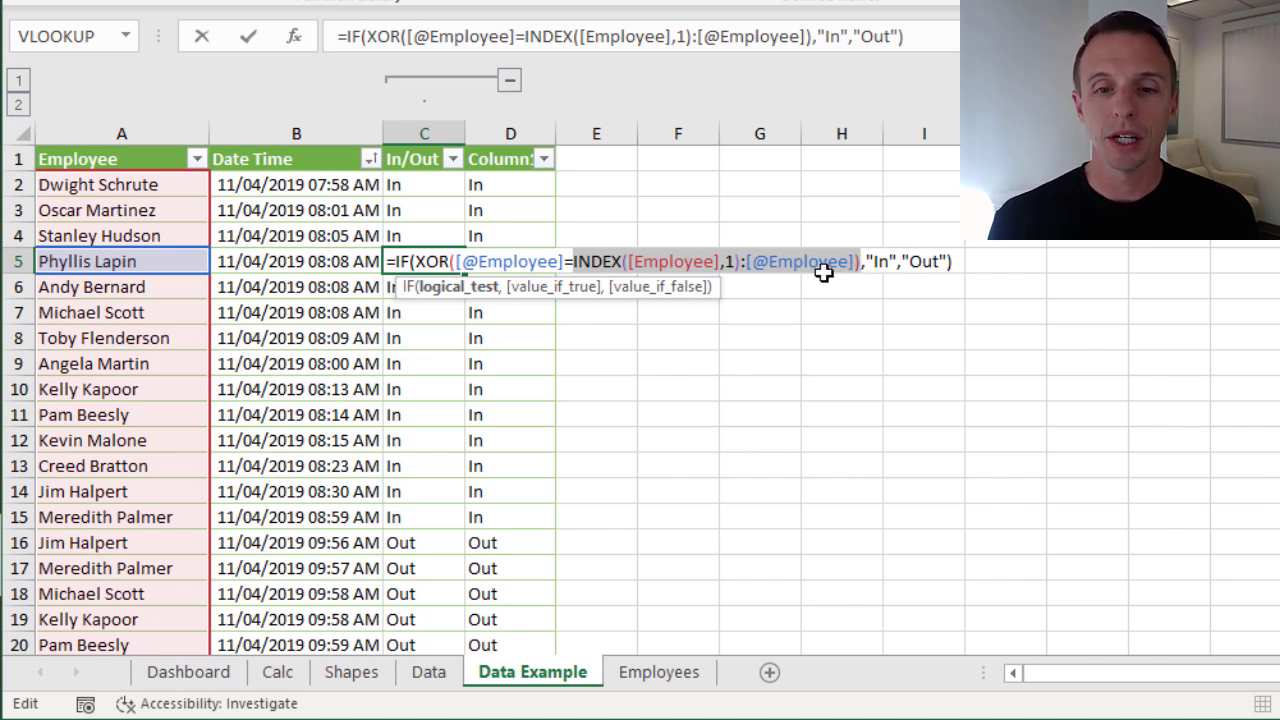
key(Escape)
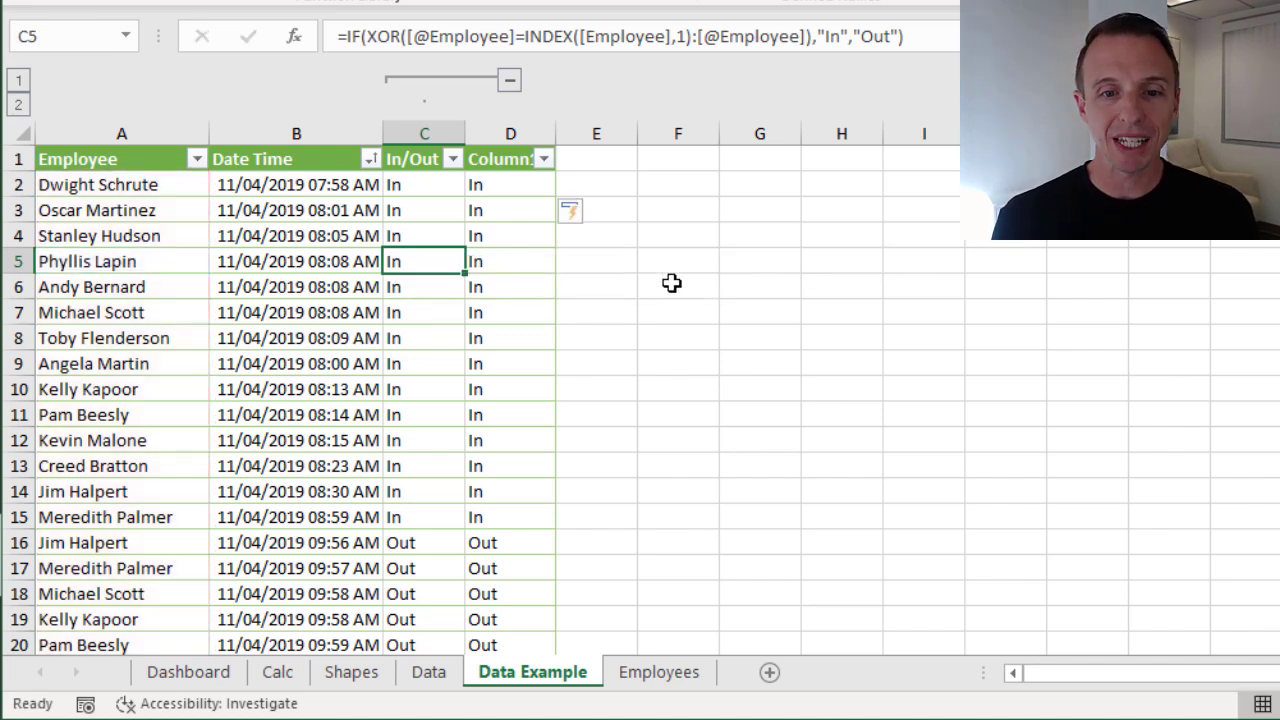
Review the complete logical argument inside the XOR function in C5 and keep the formula as it is.
key(F2)
drag(458, 262, 858, 263)
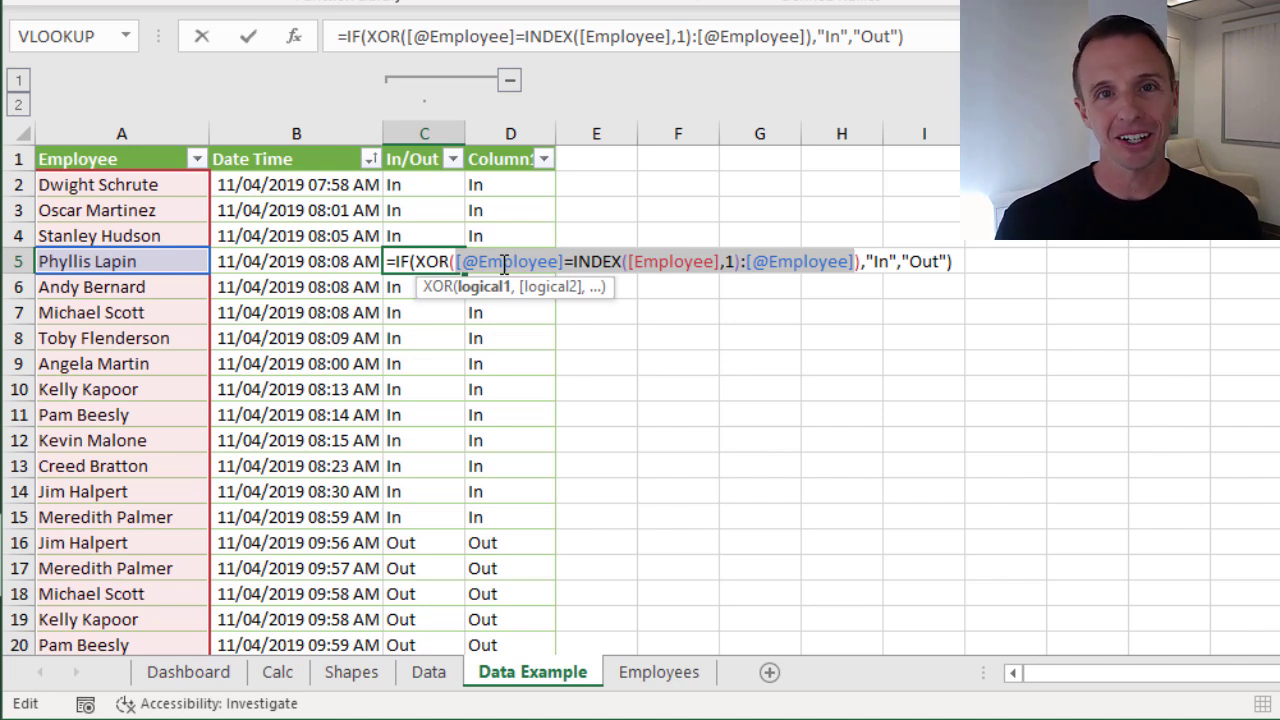
key(ctrl+Return)
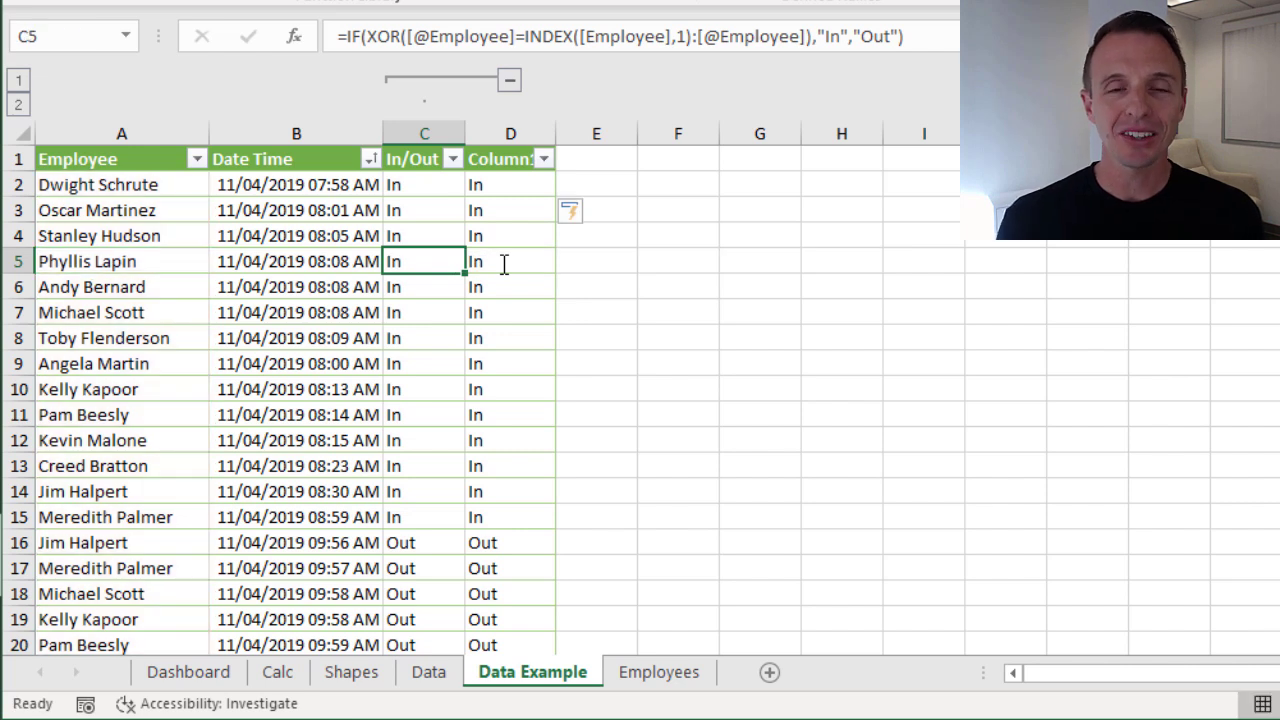
Start a COUNTIF formula in E2 with the expanding range A$2:A2, keeping only the first row reference absolute.
click(590, 184)
text(=cou)
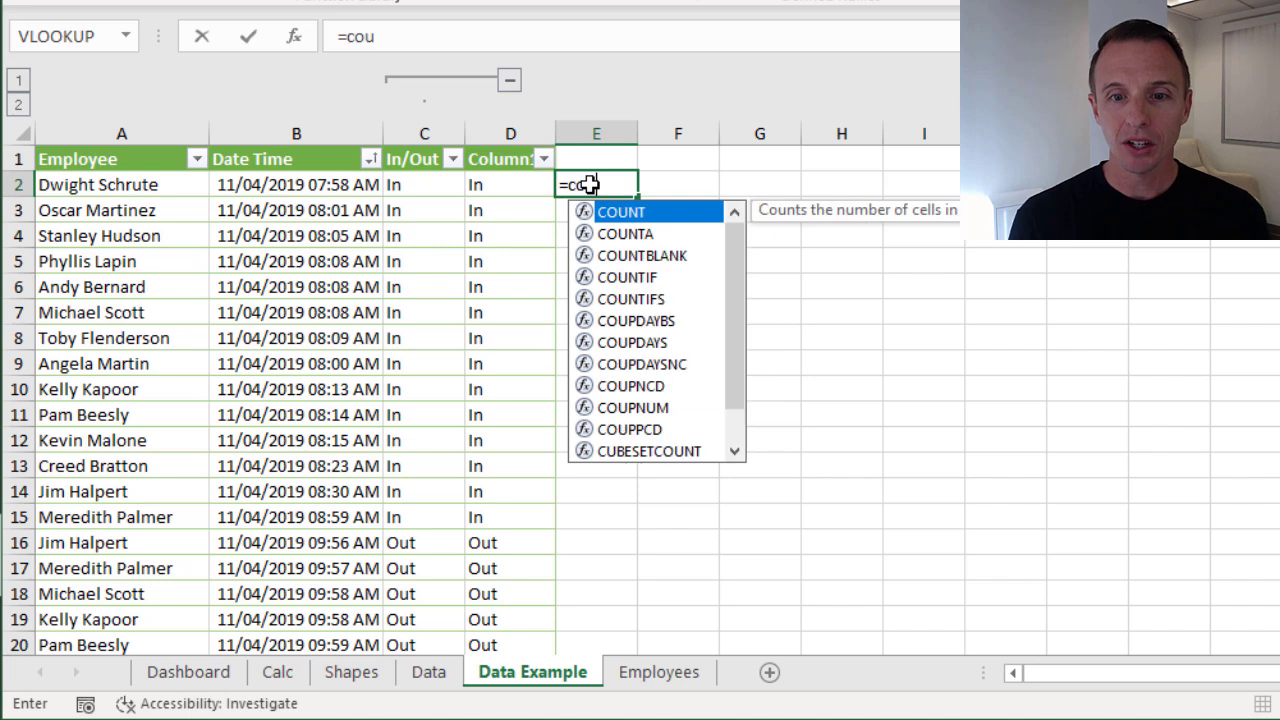
text(ntif)
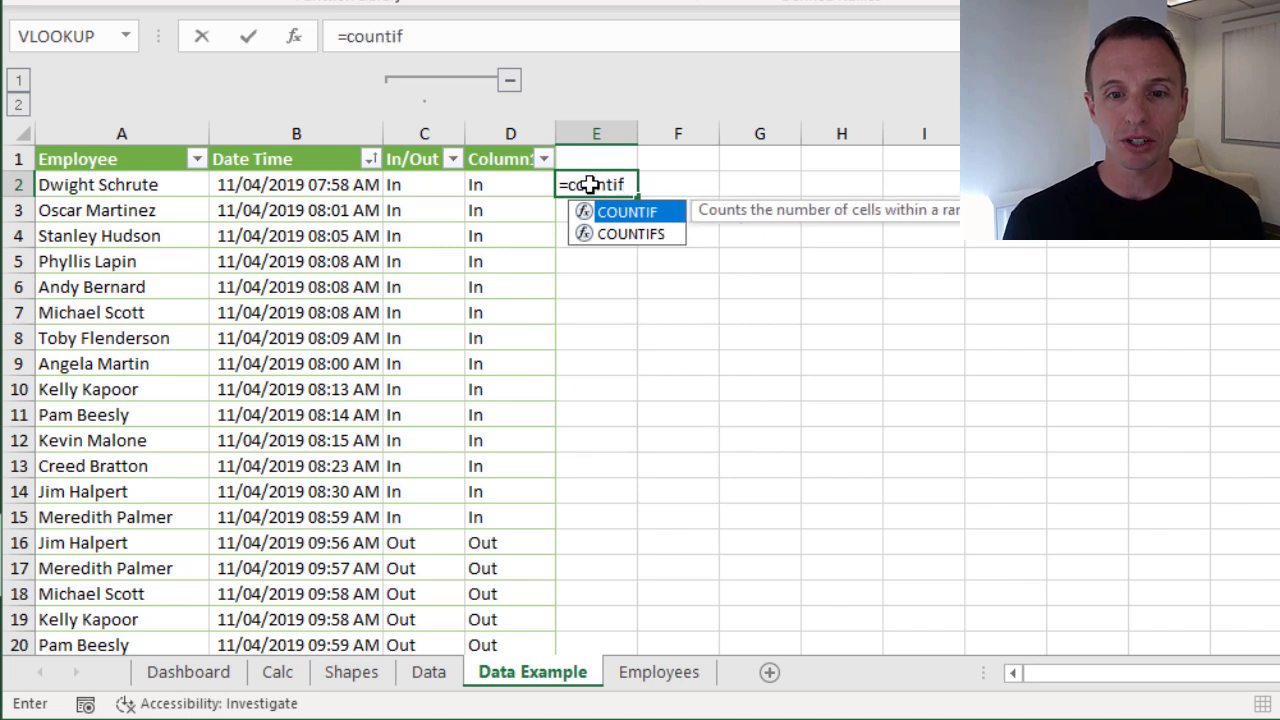
key(Tab)
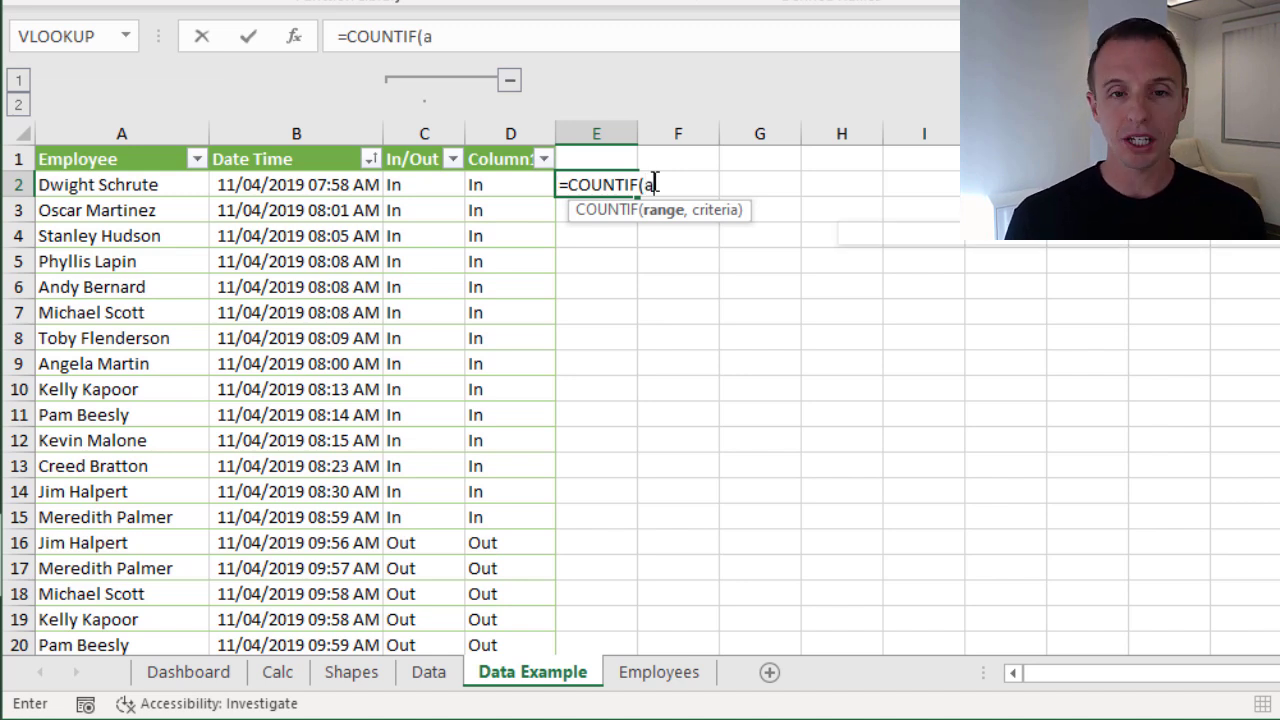
text(a2:a2)
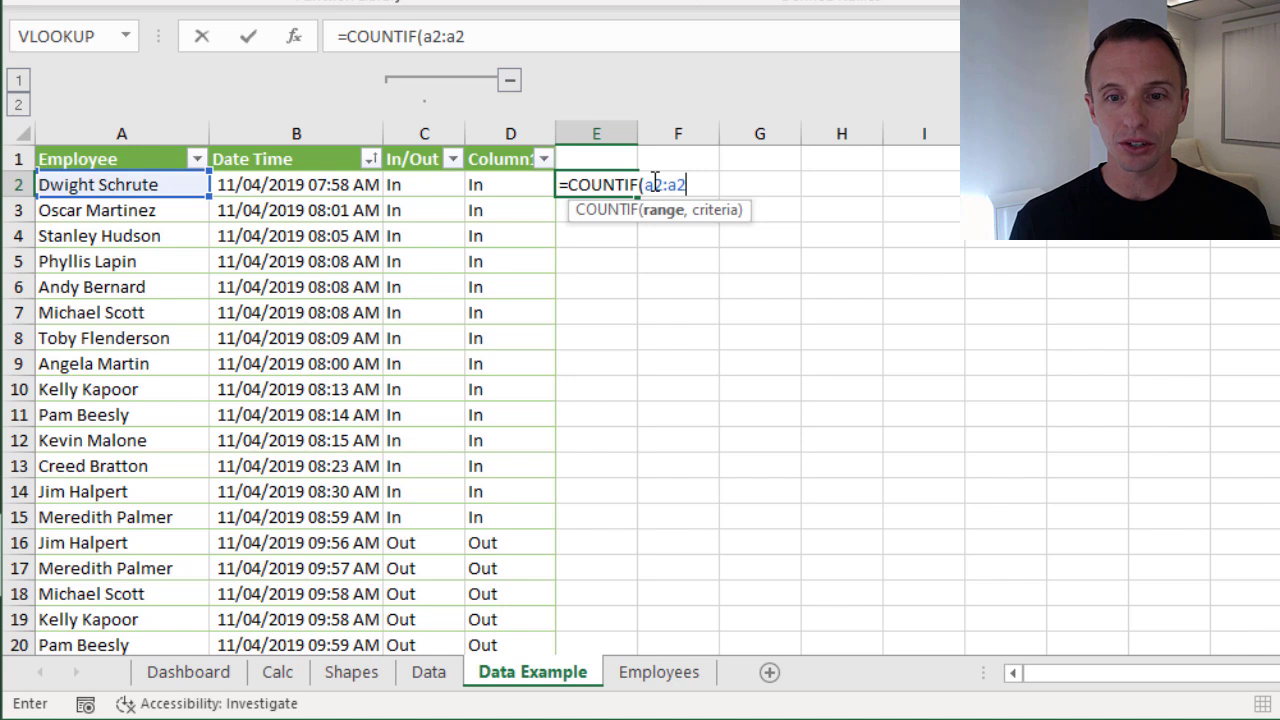
click(654, 182)
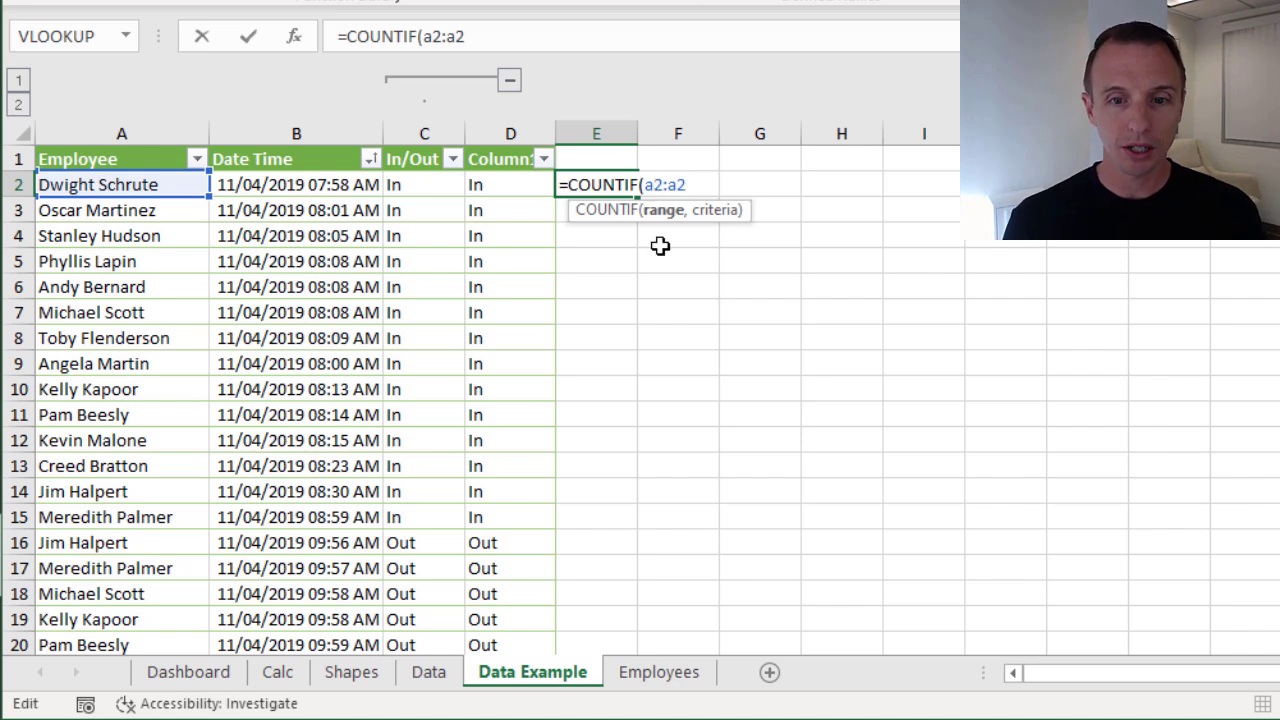
text($2:a2)
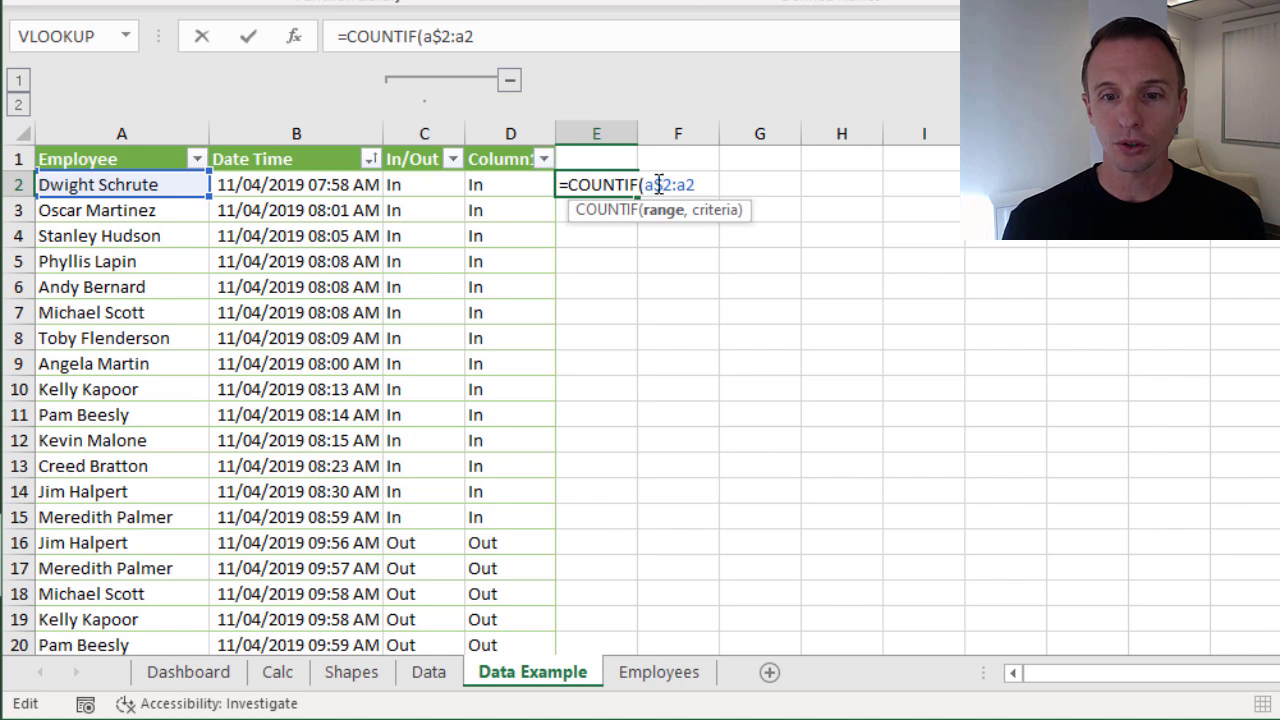
text(,)
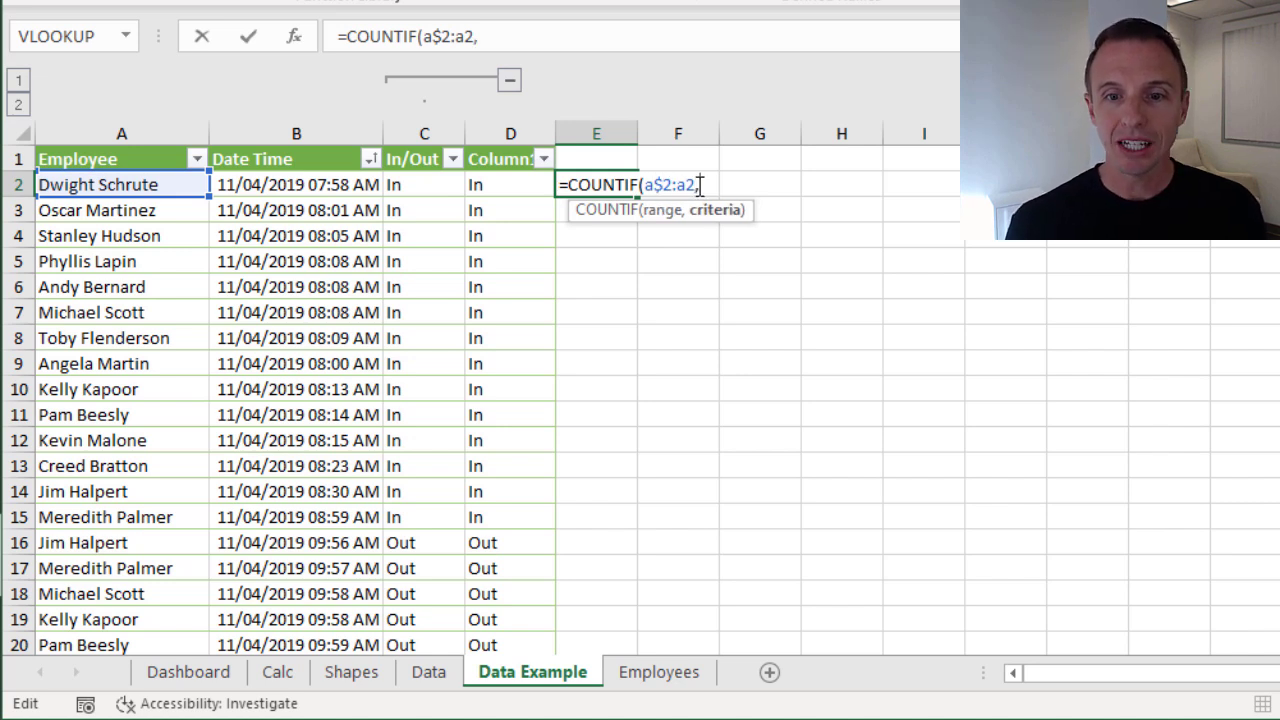
Use the relative cell reference A2 as the COUNTIF criteria in E2 and enter the formula for the whole column.
click(172, 186)
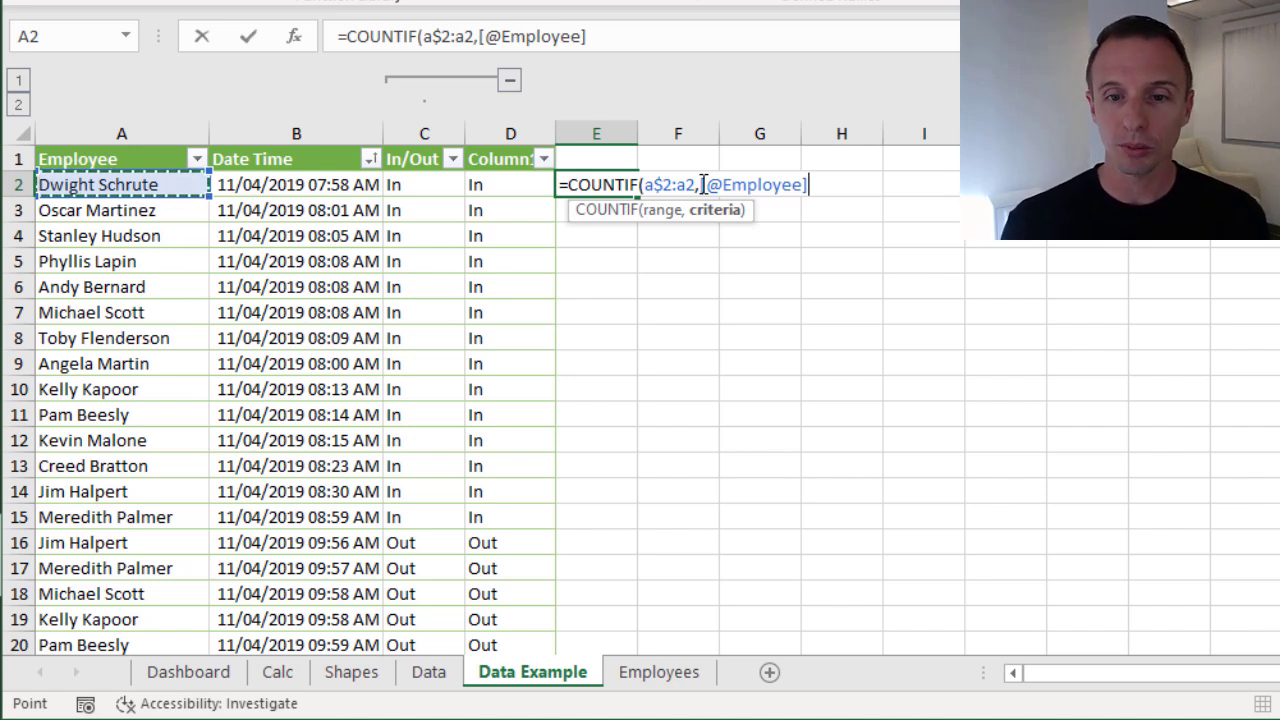
drag(700, 184, 806, 184)
text(a2)
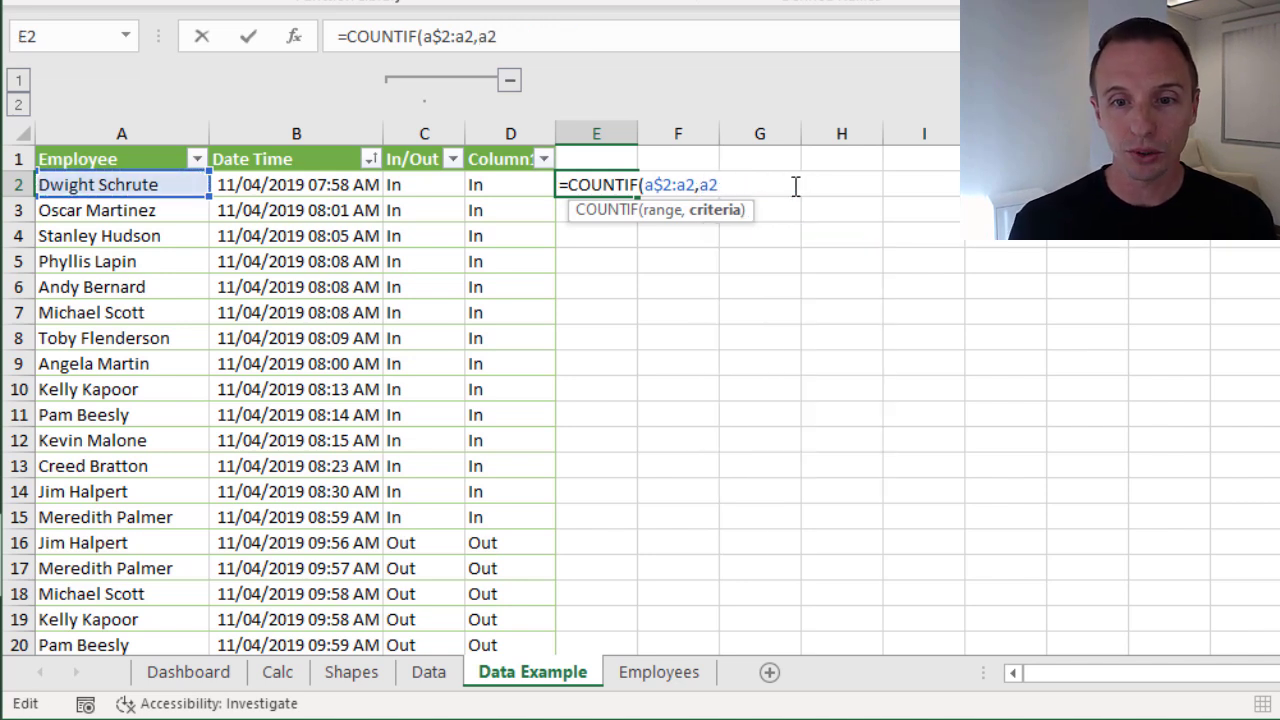
text())
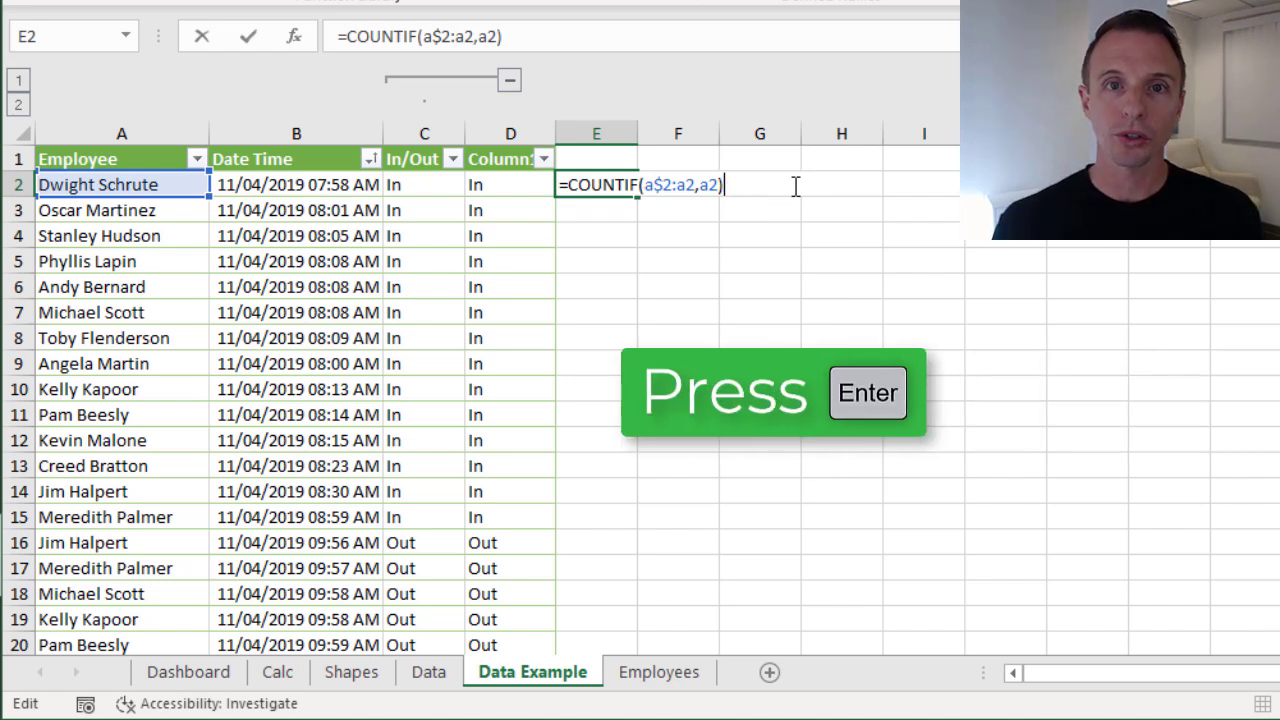
key(Return)
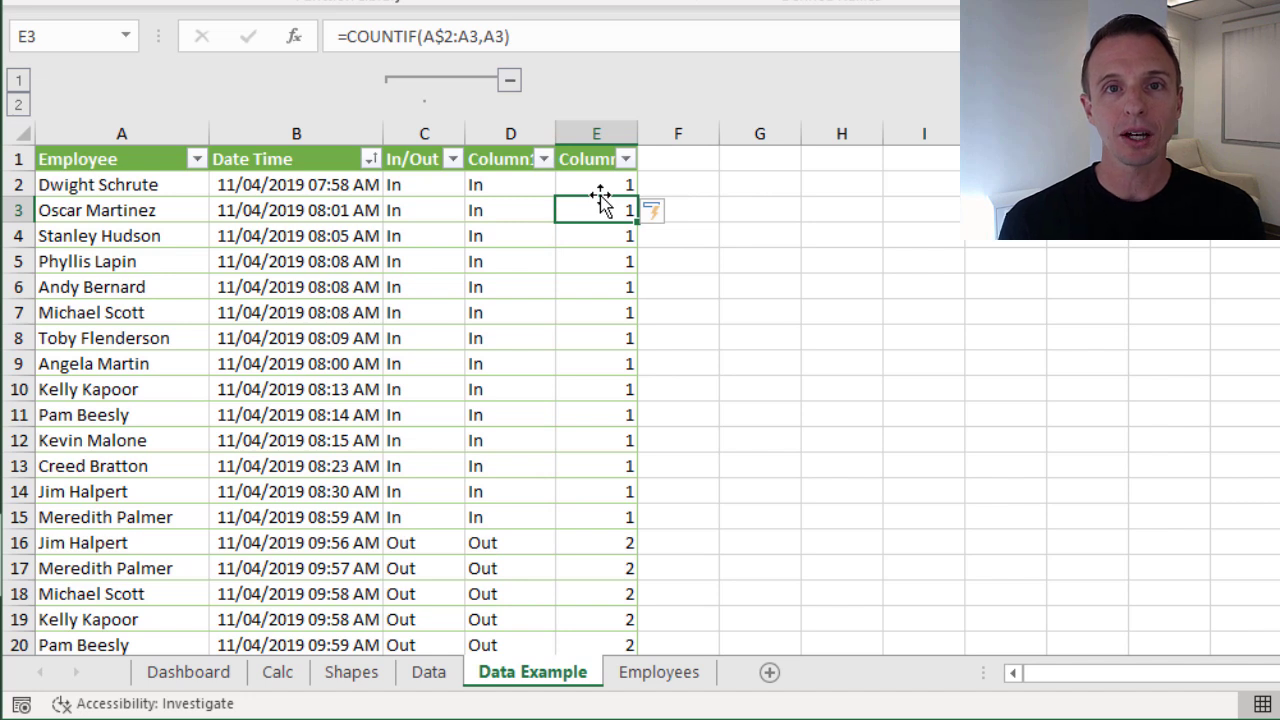
Examine how the COUNTIF range expands in E3 and E16, and review the running counts further down column E.
key(F2)
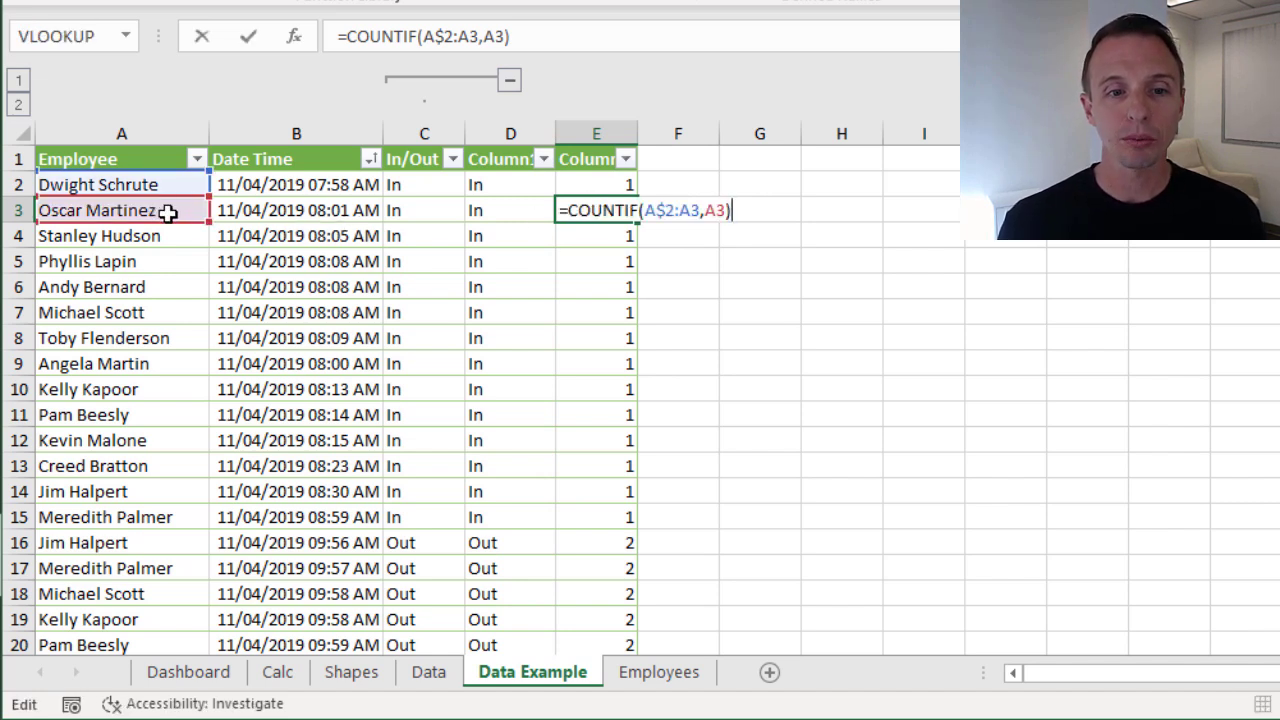
key(ctrl+Return)
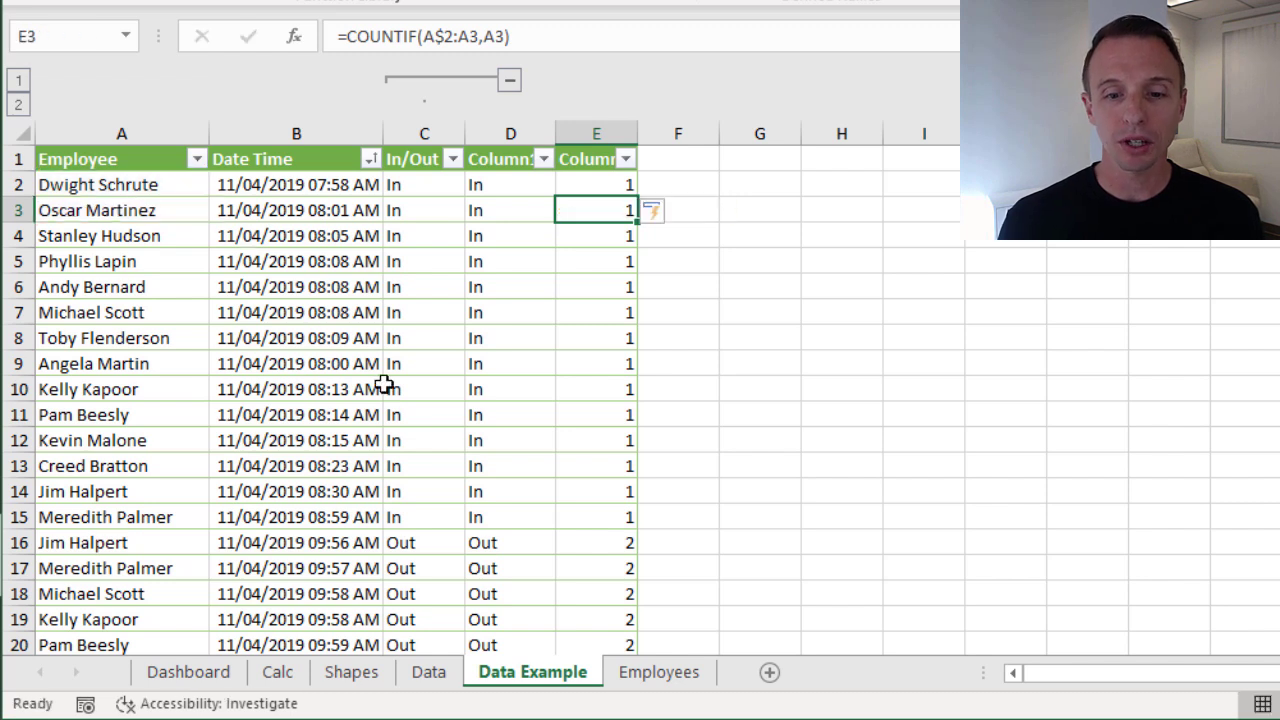
click(595, 543)
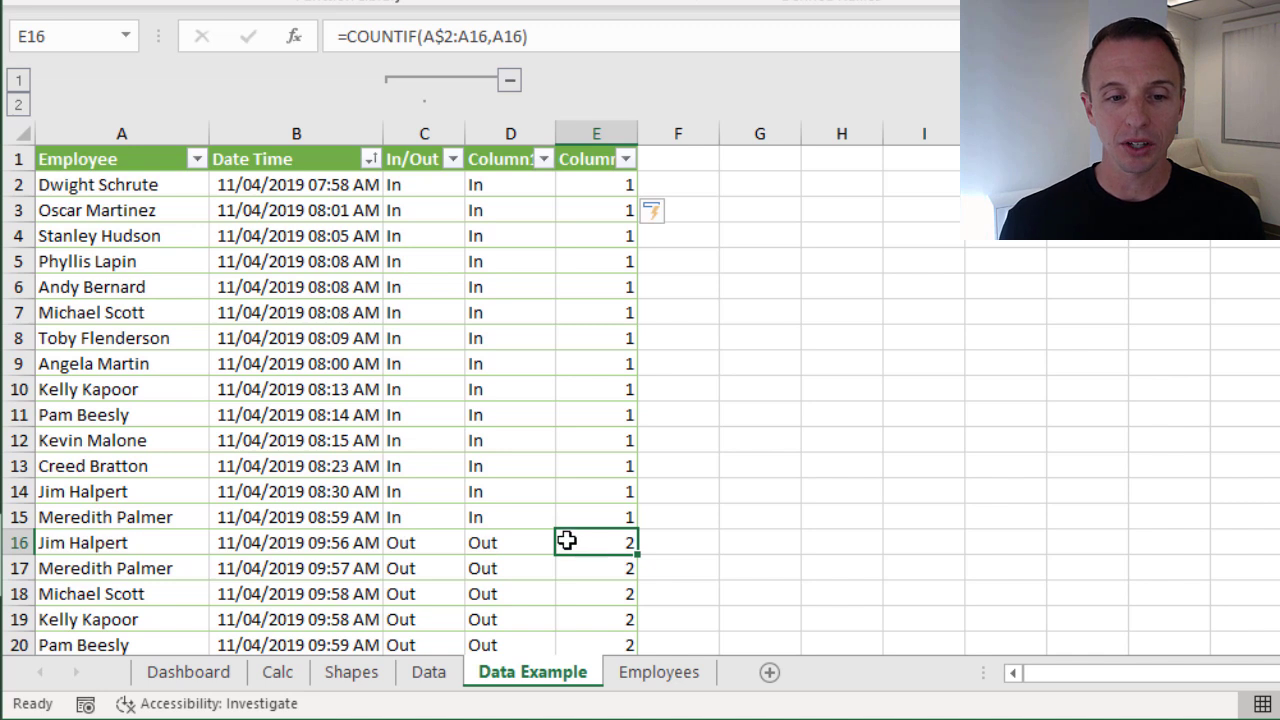
key(F2)
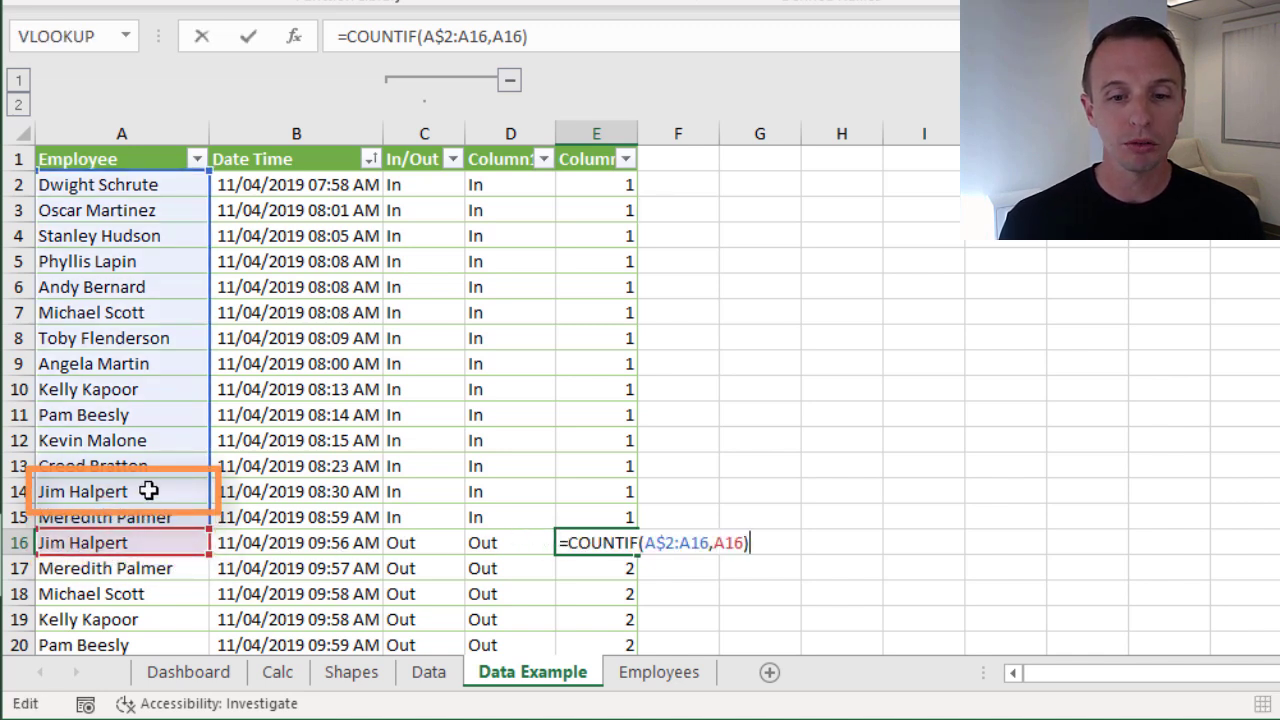
key(Escape)
scroll(588, 495, down, 5)
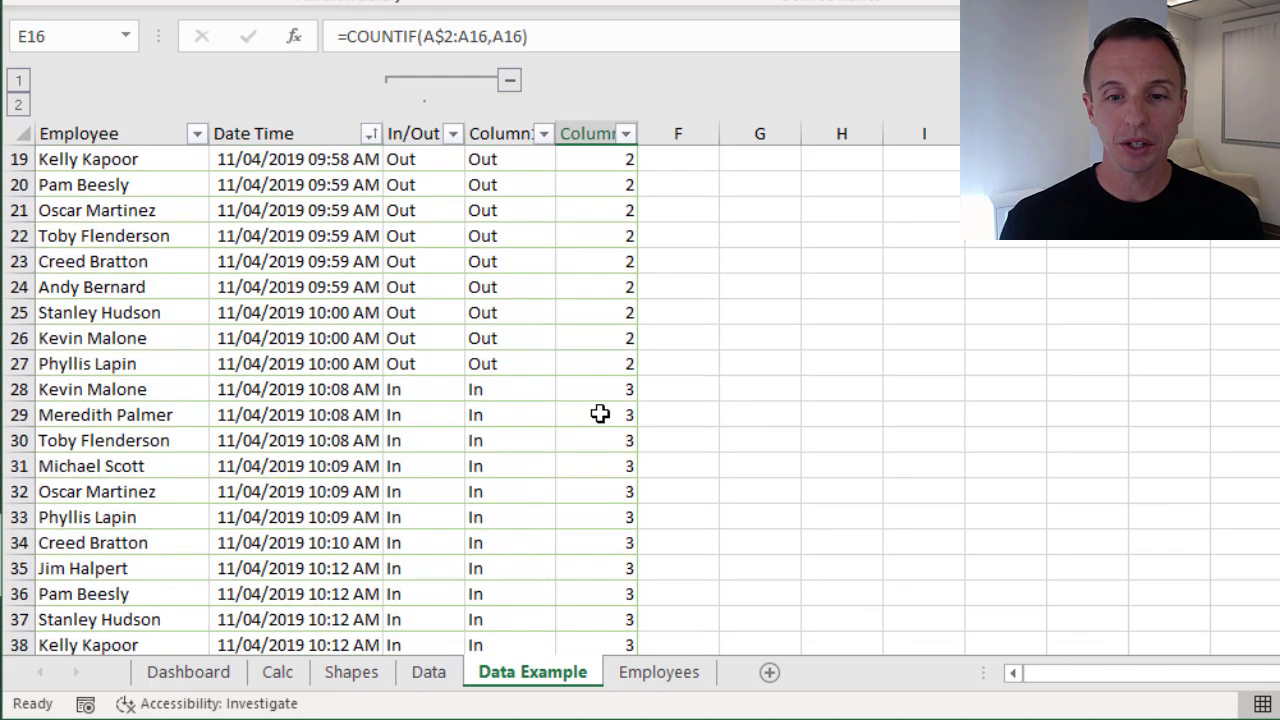
scroll(600, 389, down, 8)
scroll(600, 389, down, 2)
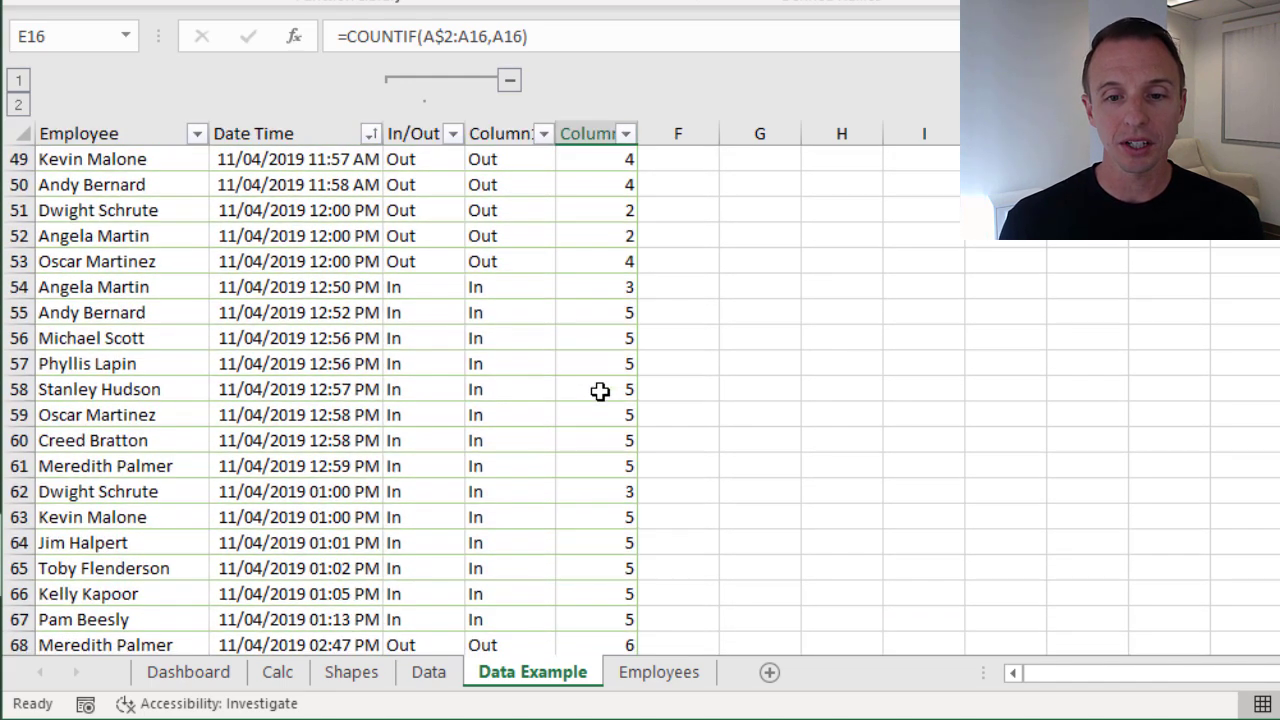
scroll(583, 425, up, 16)
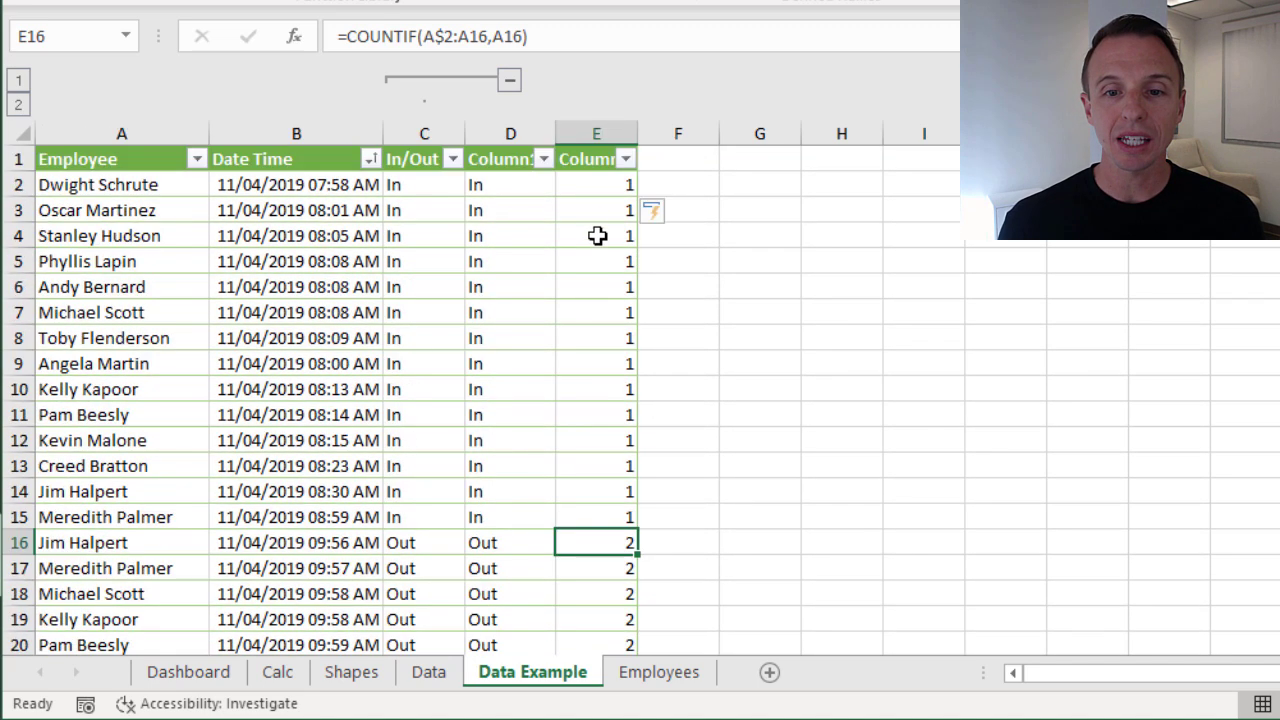
Wrap the E2 formula in ISODD so it reads =ISODD(COUNTIF(A$2:A2,A2)), applied to the whole column.
click(597, 185)
double_click(594, 192)
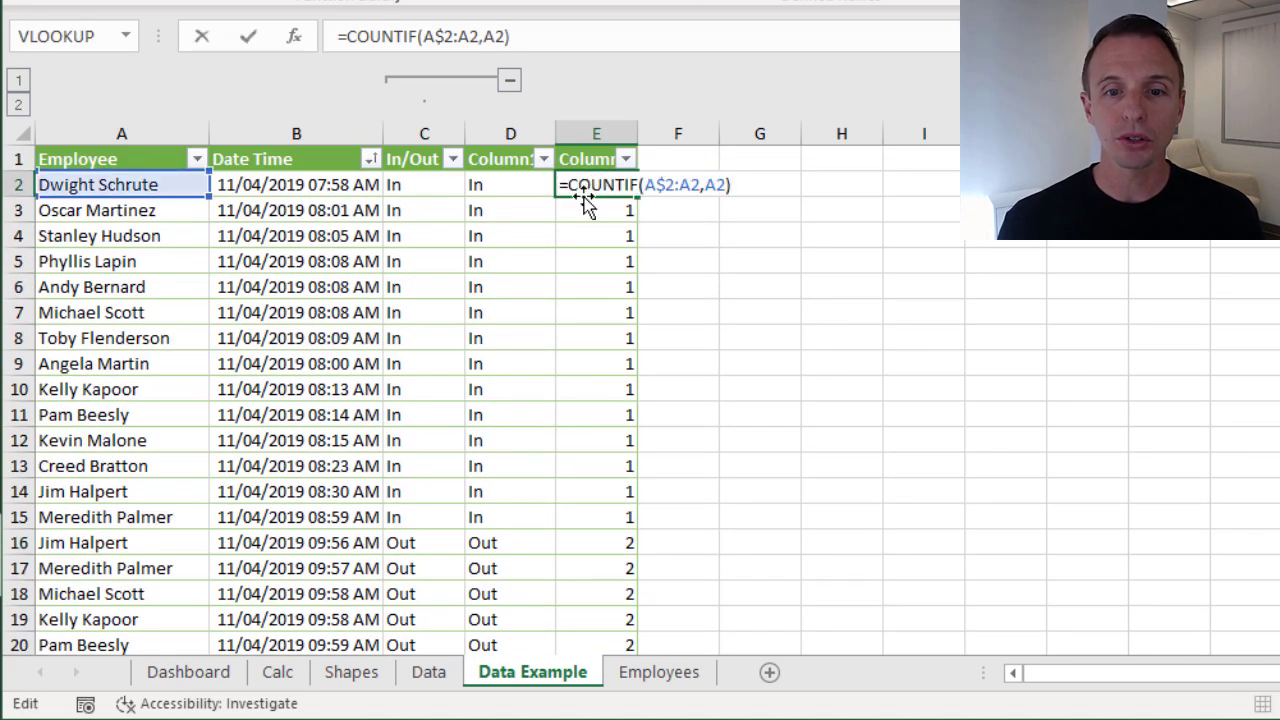
click(569, 185)
text(isodd)
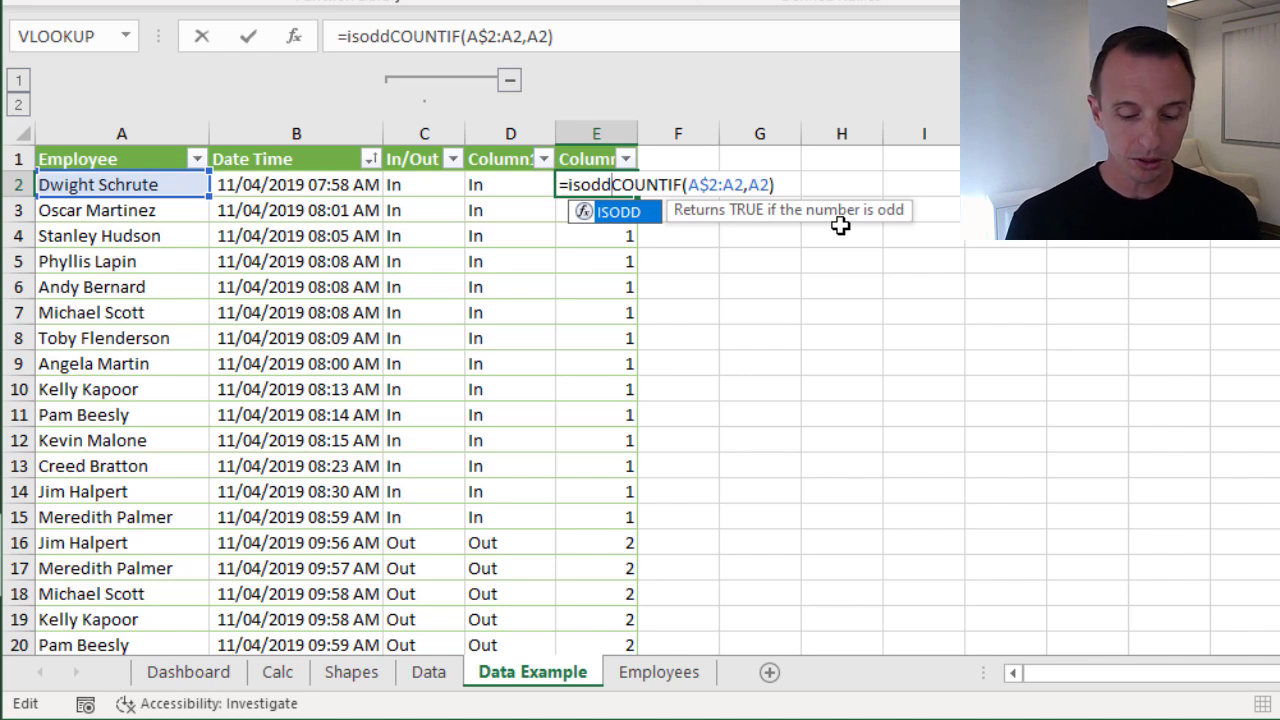
key(Tab)
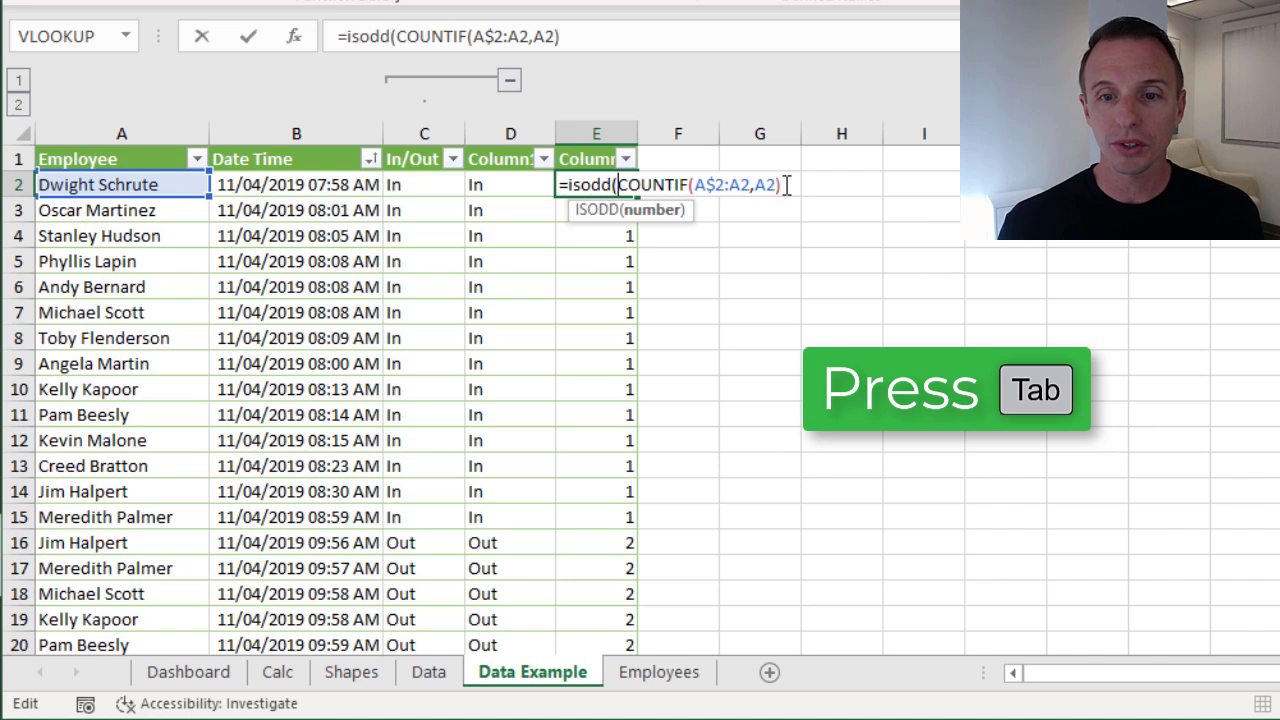
text())
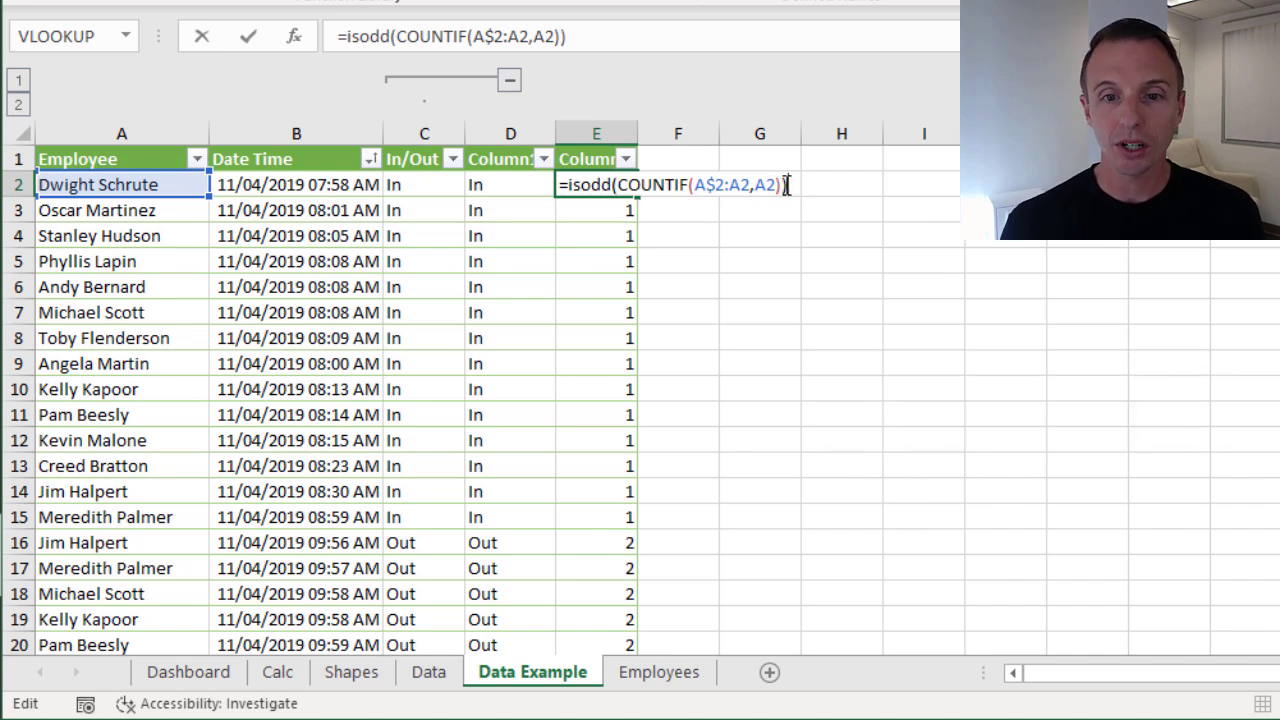
key(Return)
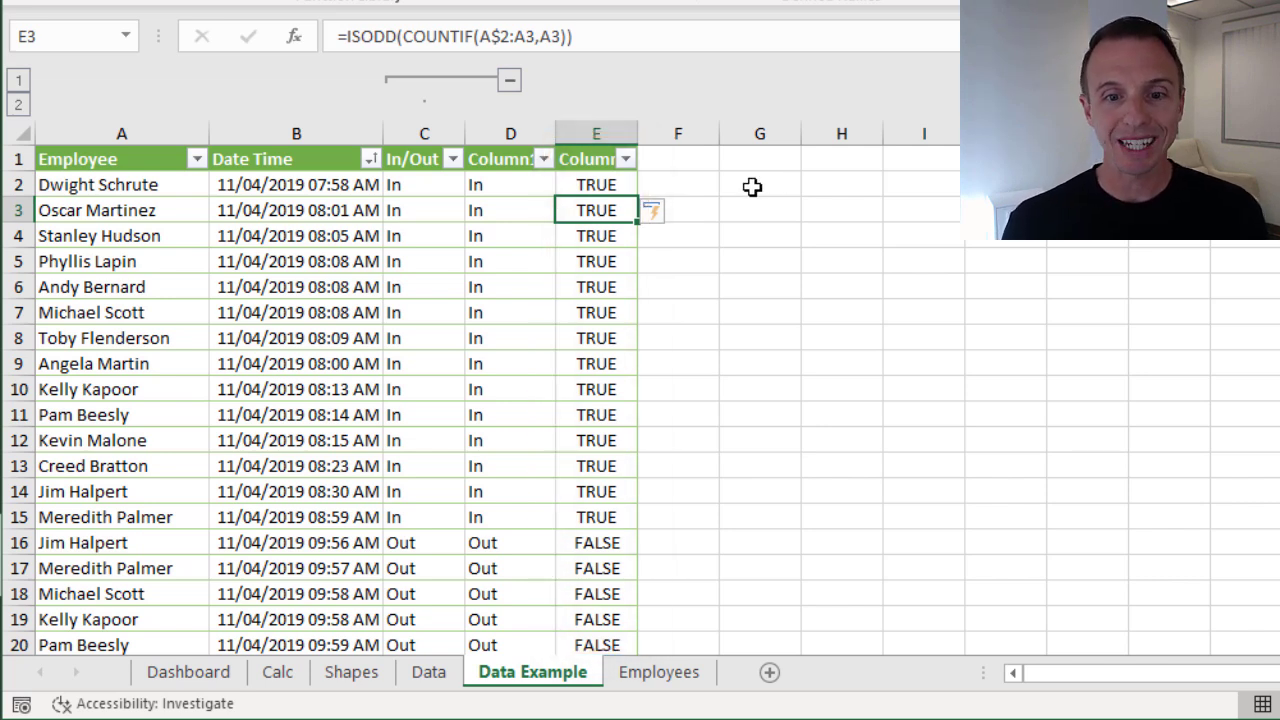
Open the ISODD formula in E2 for editing.
click(590, 185)
key(F2)
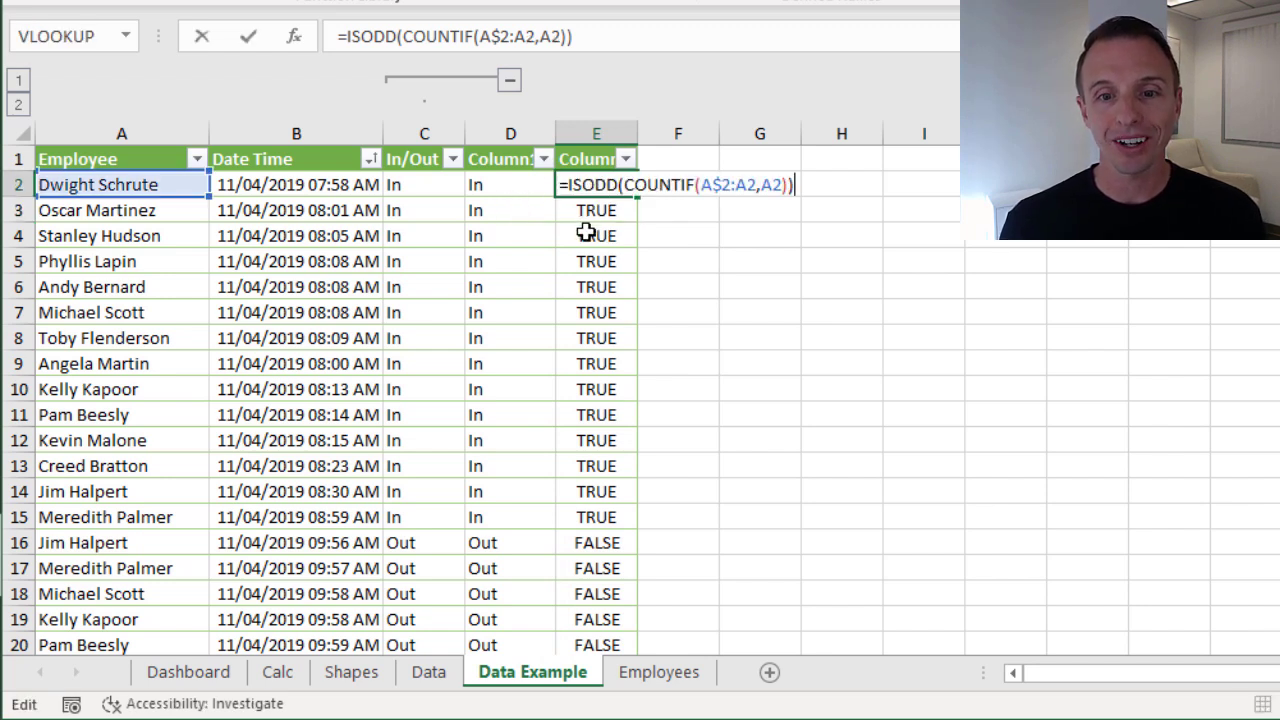